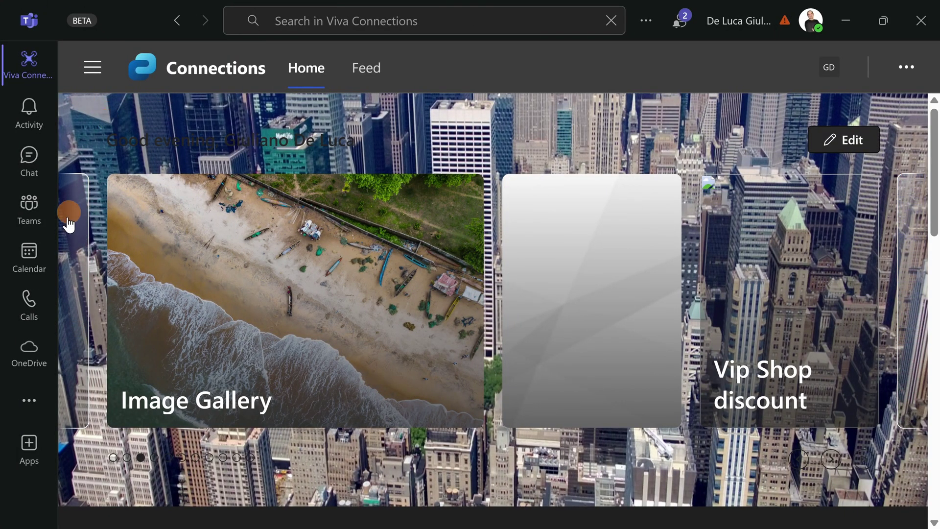
- Open the calendar and switch on the New Calendar experience
left_click(42, 264)
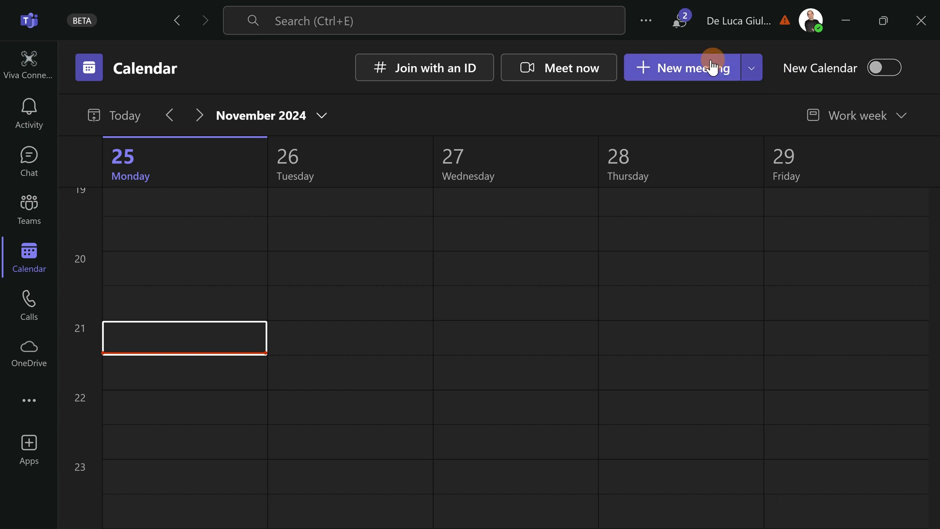
left_click(646, 25)
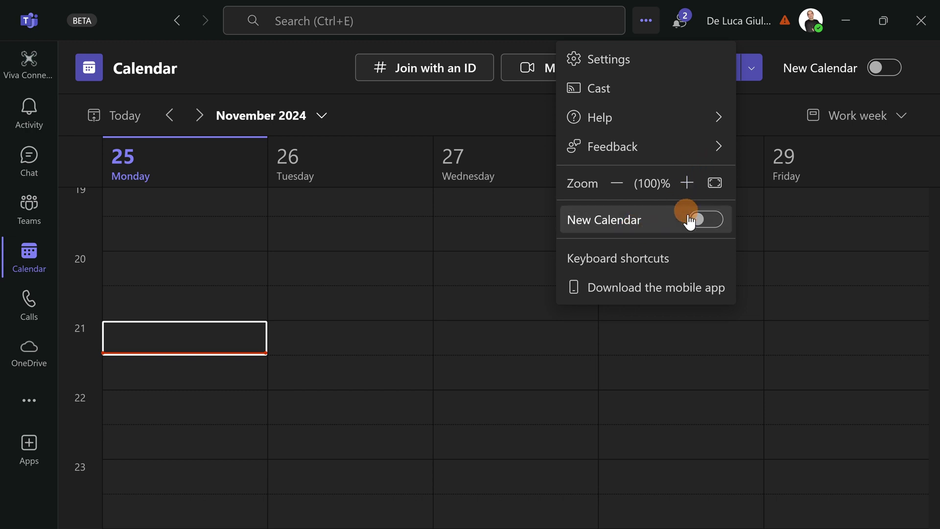
left_click(811, 87)
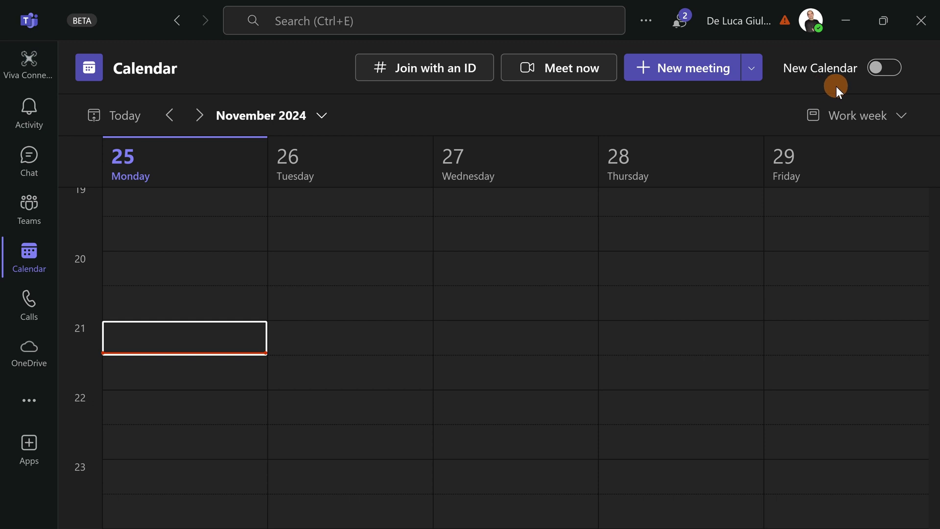
left_click(885, 74)
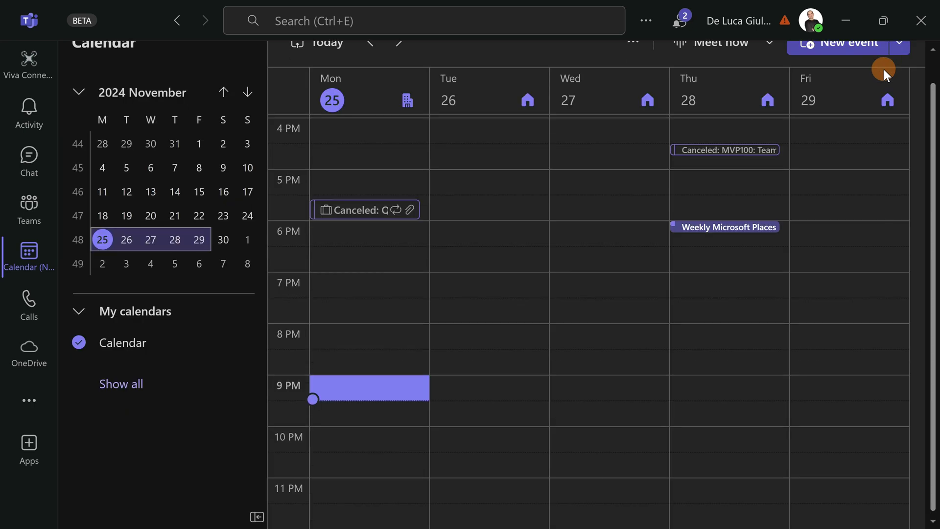
- Look over the work week's events, the additional calendar options, the Meet now choices and the date picker
scroll(573, 245, "up", 10)
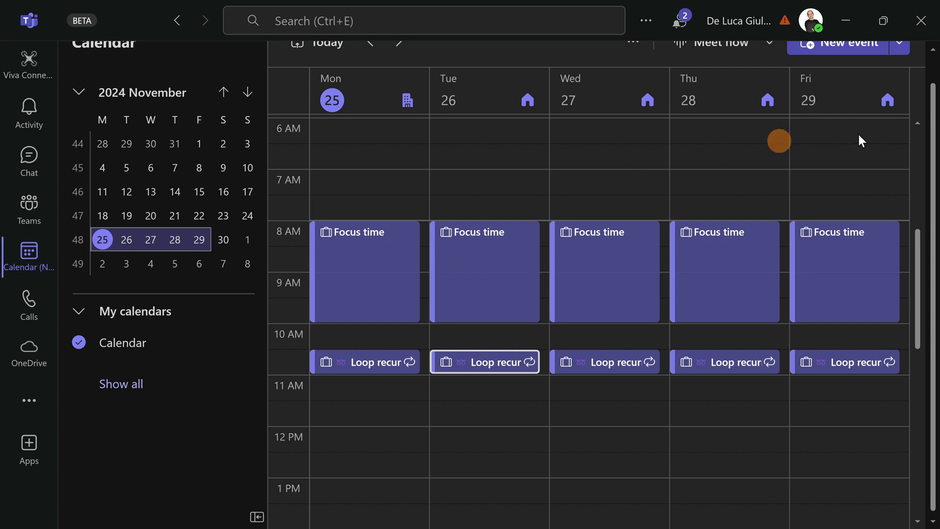
scroll(927, 58, "up", 2)
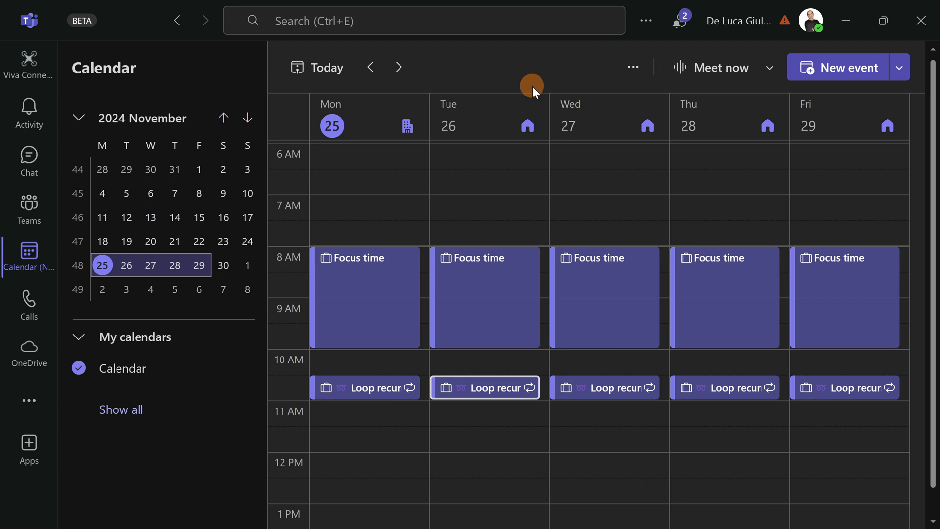
left_click(631, 73)
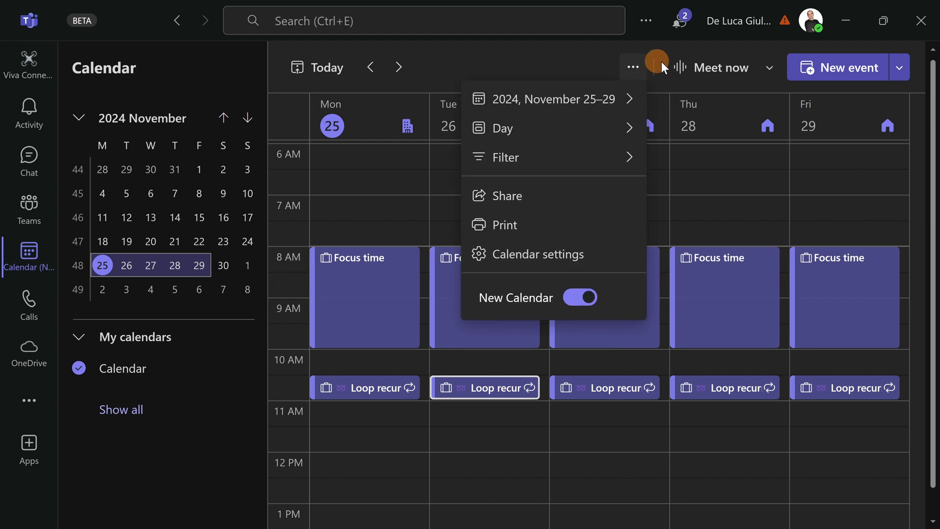
left_click(768, 71)
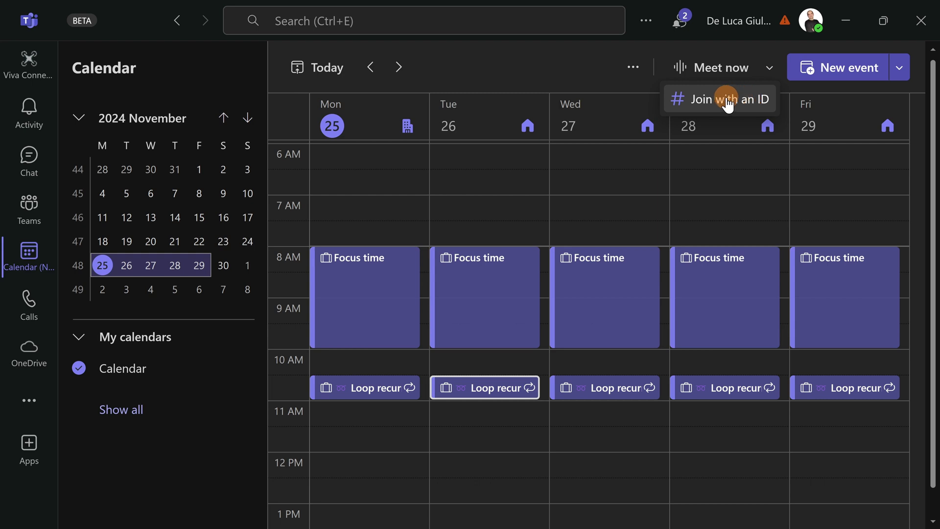
left_click(633, 67)
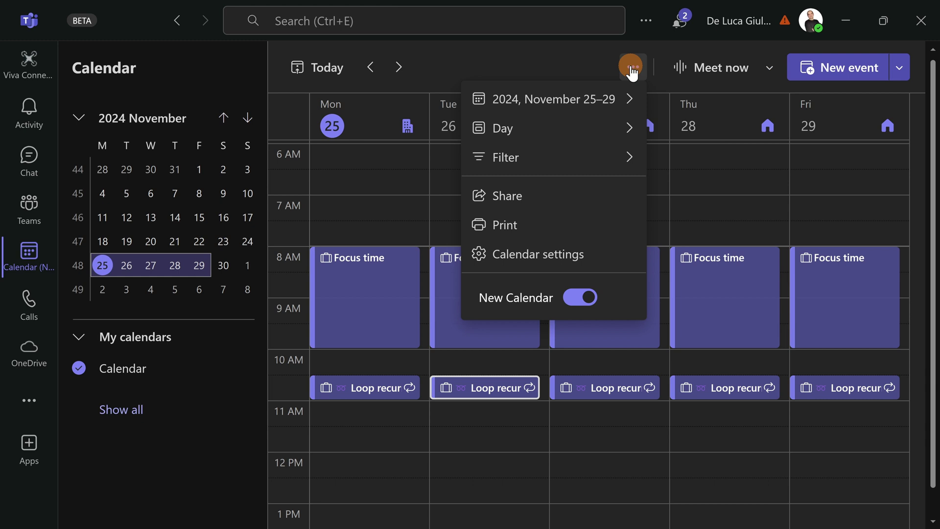
left_click(630, 100)
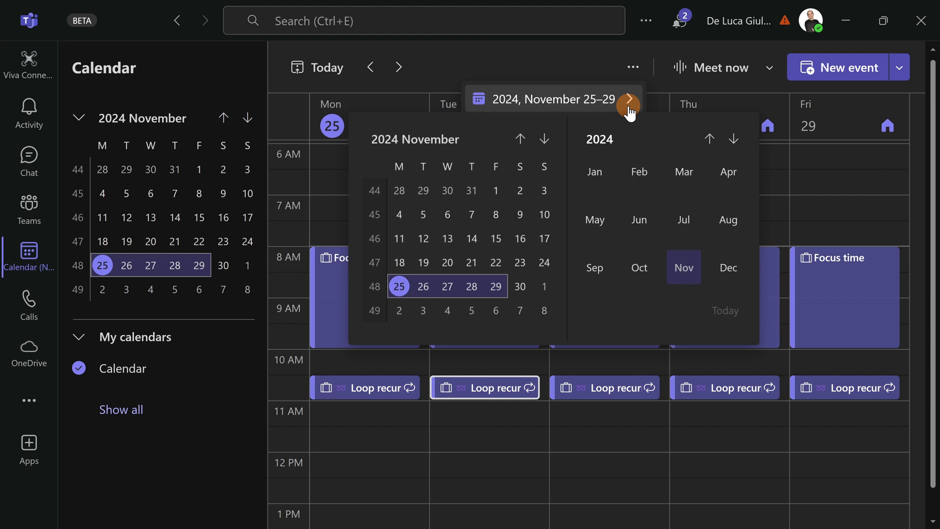
left_click(568, 75)
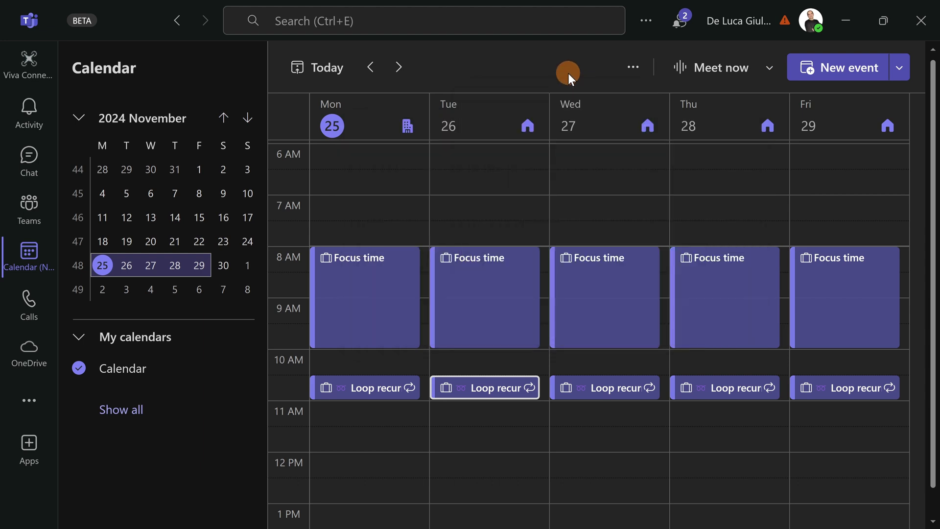
- Set the calendar's day view to display 3 days
left_click(635, 67)
left_click(629, 128)
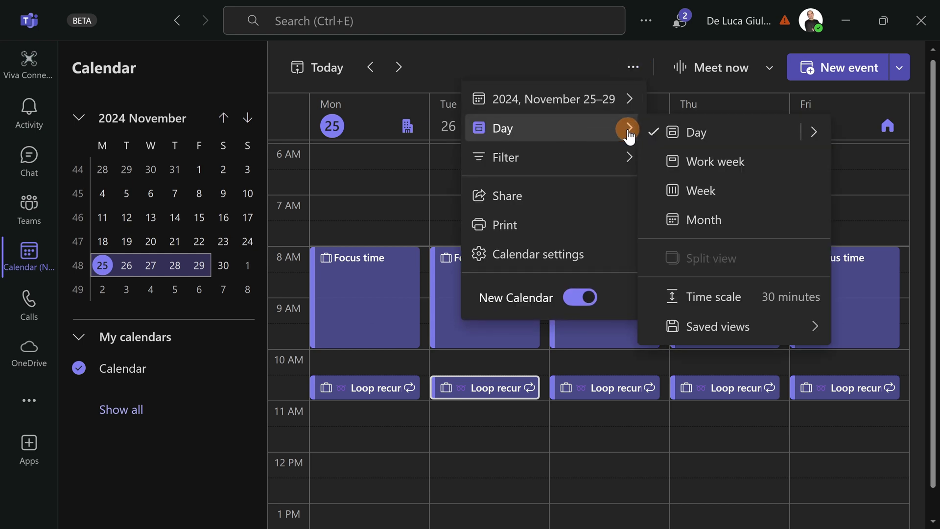
left_click(828, 141)
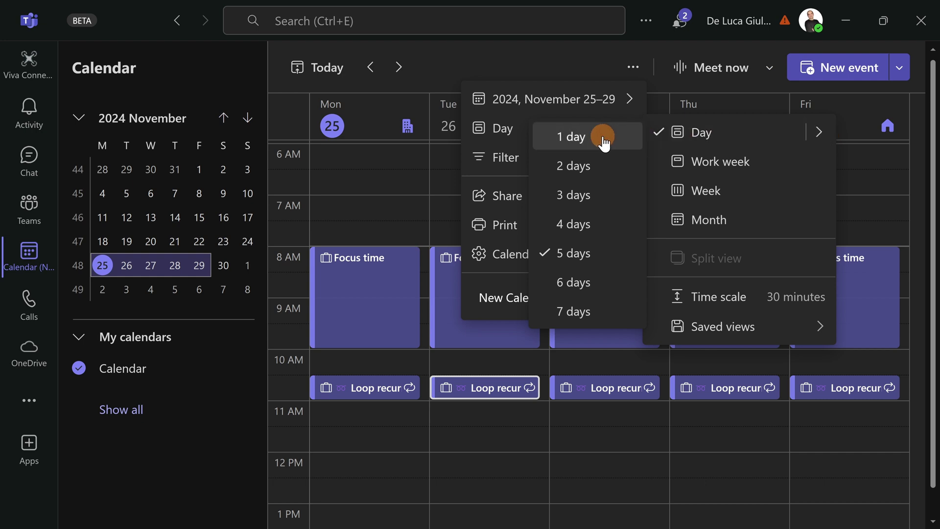
left_click(602, 191)
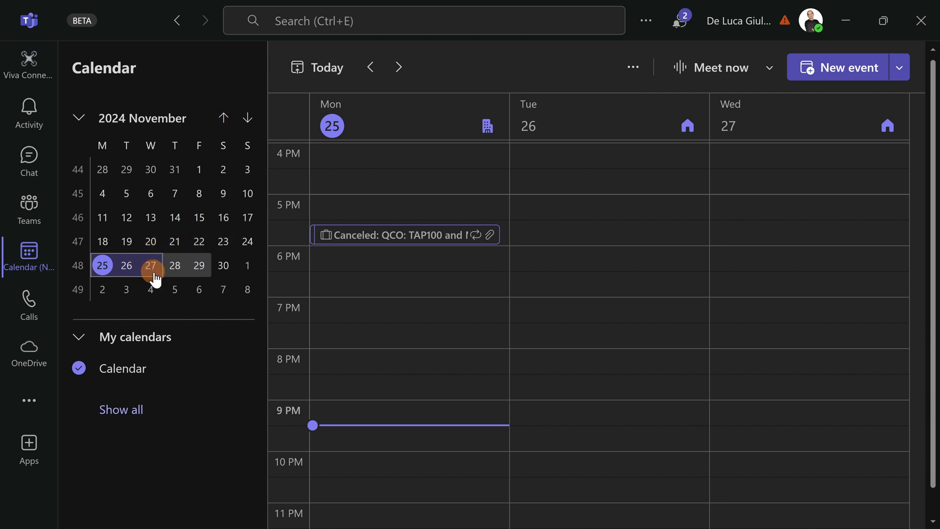
- Show all calendars in the My calendars list and toggle the Germany holidays calendar on and off
left_click(138, 411)
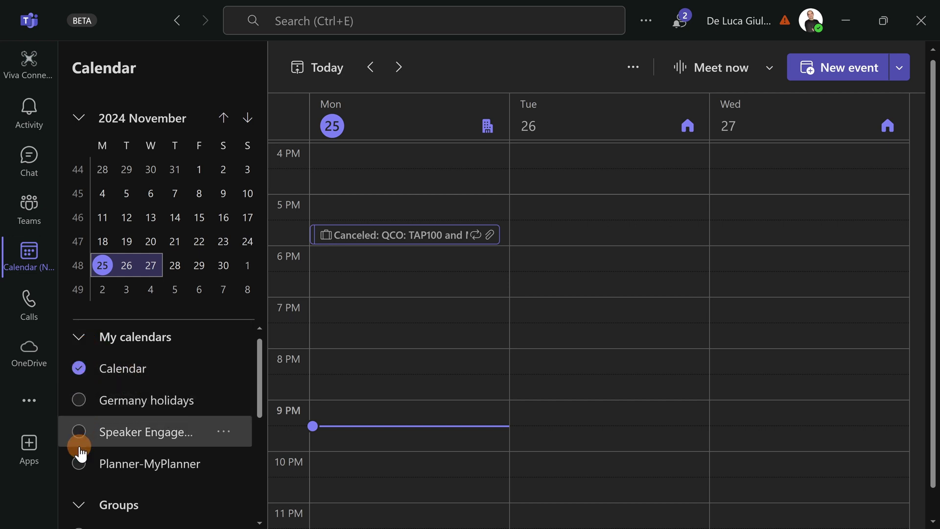
left_click(80, 400)
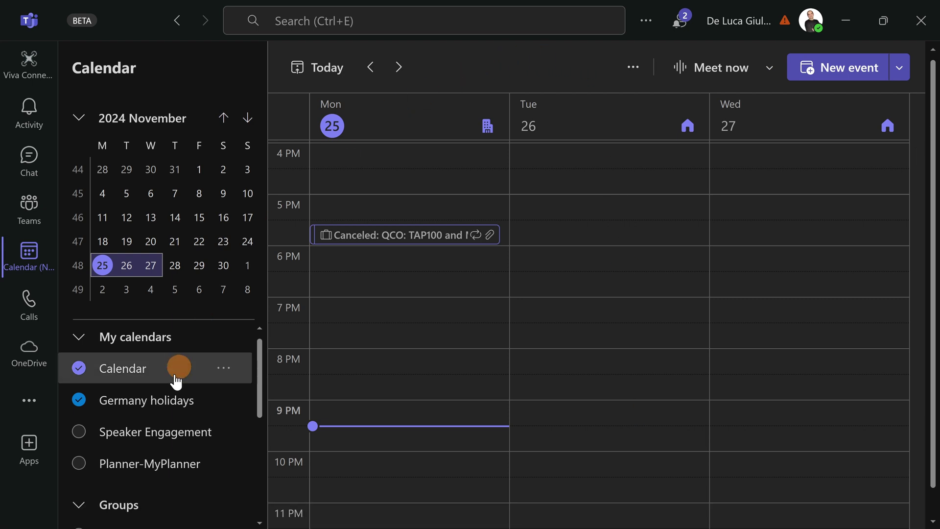
left_click(79, 401)
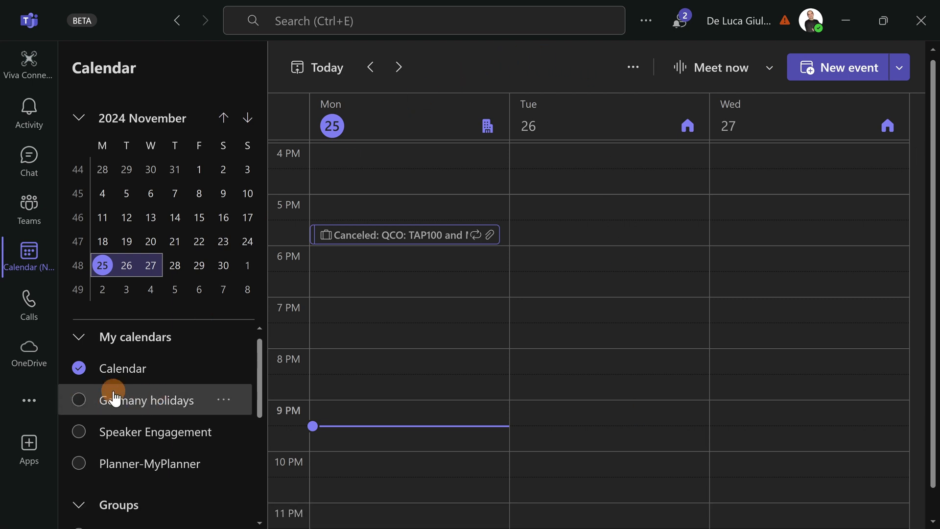
- Review the calendar's filter options, including the category filters
left_click(624, 69)
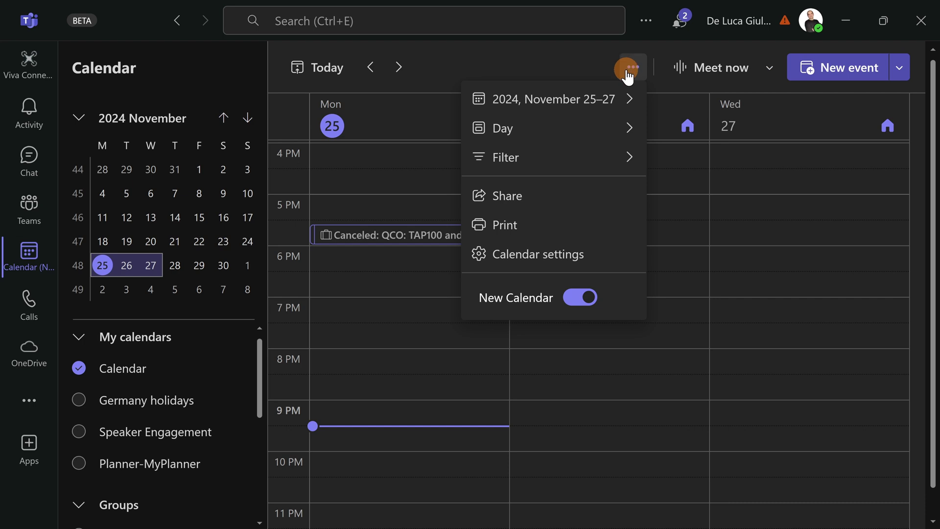
left_click(631, 162)
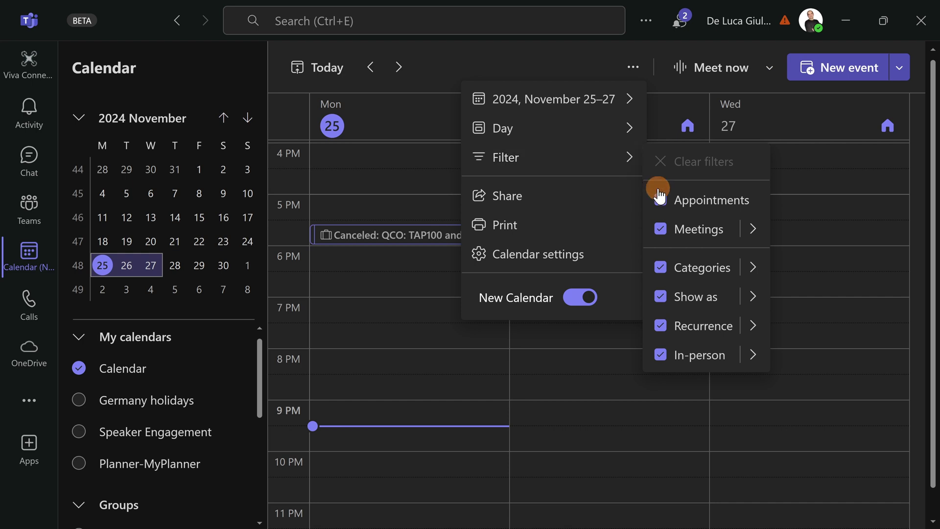
left_click(755, 275)
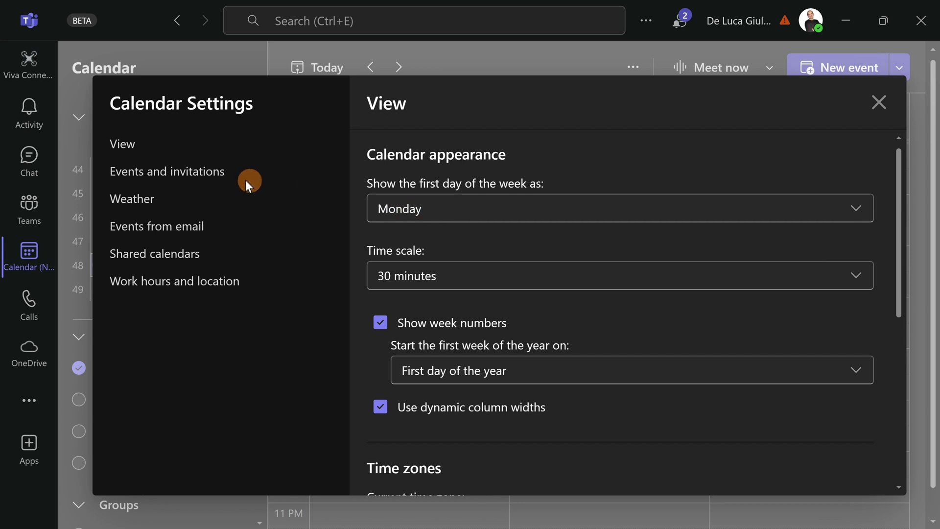
- Review the Weather and Events from email pages of the calendar settings, and close the settings
left_click(154, 201)
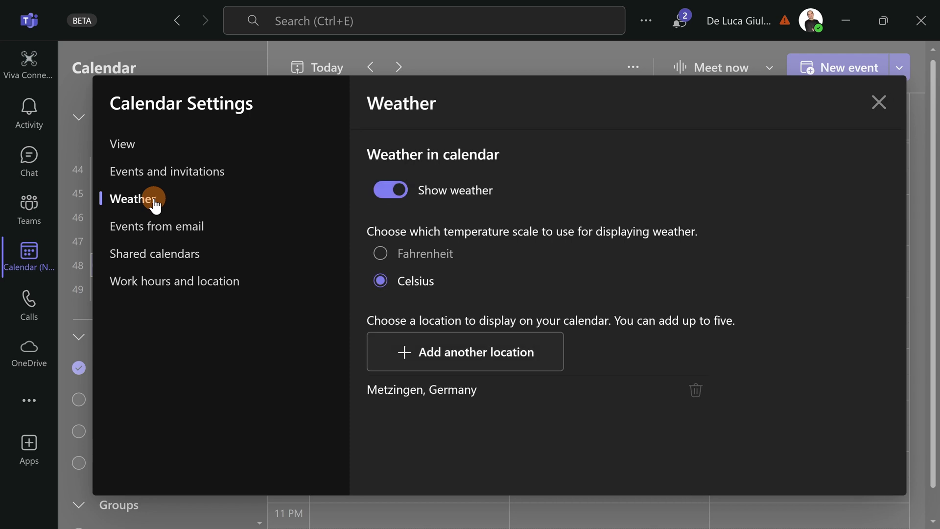
left_click(159, 227)
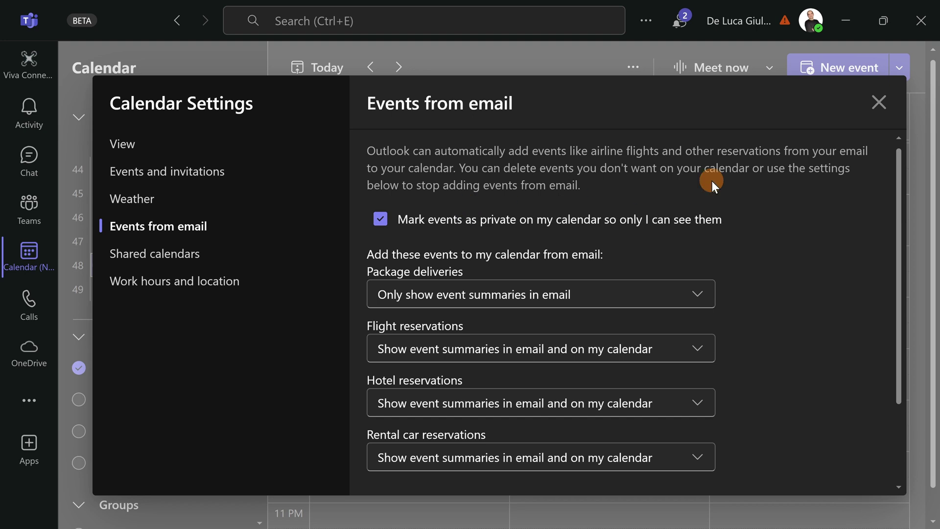
left_click(880, 102)
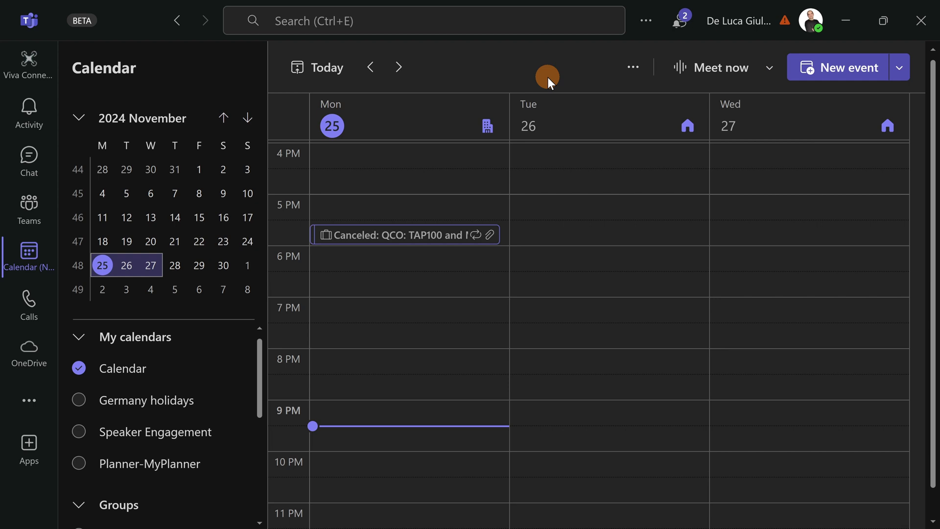
left_click(631, 69)
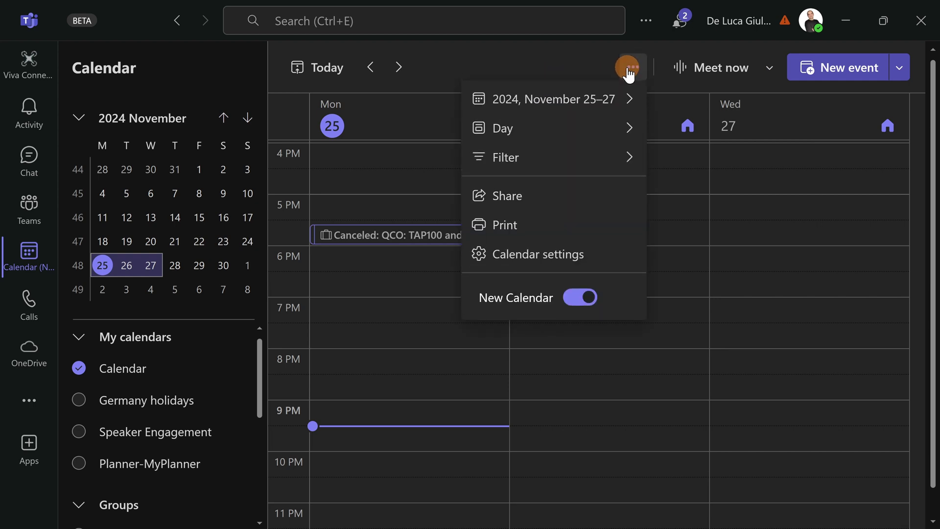
left_click(629, 72)
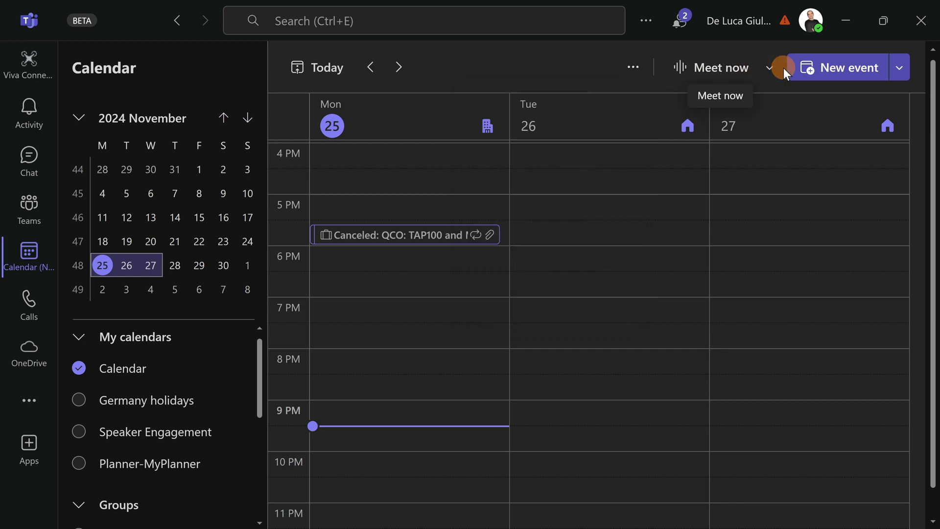
- Start a new event as a Teams meeting and title it "Marketing Campaign Brainstorm"
left_click(899, 75)
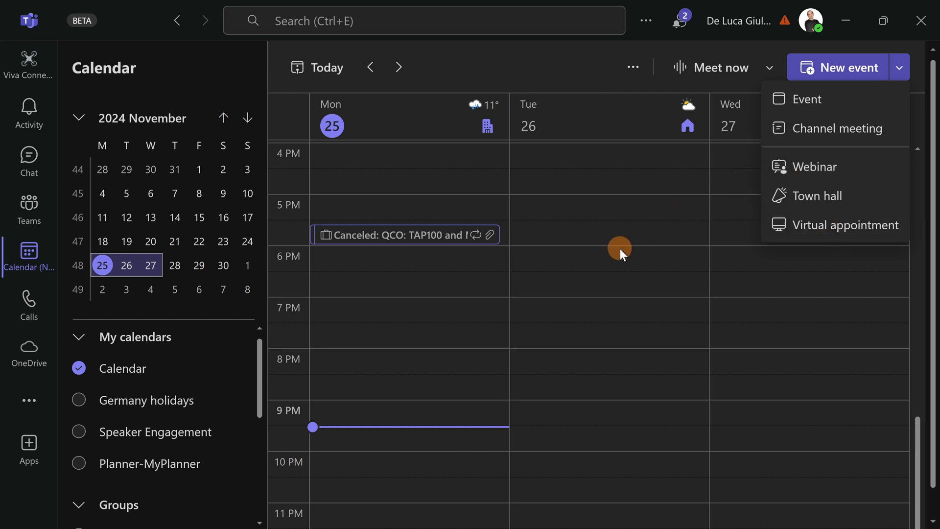
left_click(857, 109)
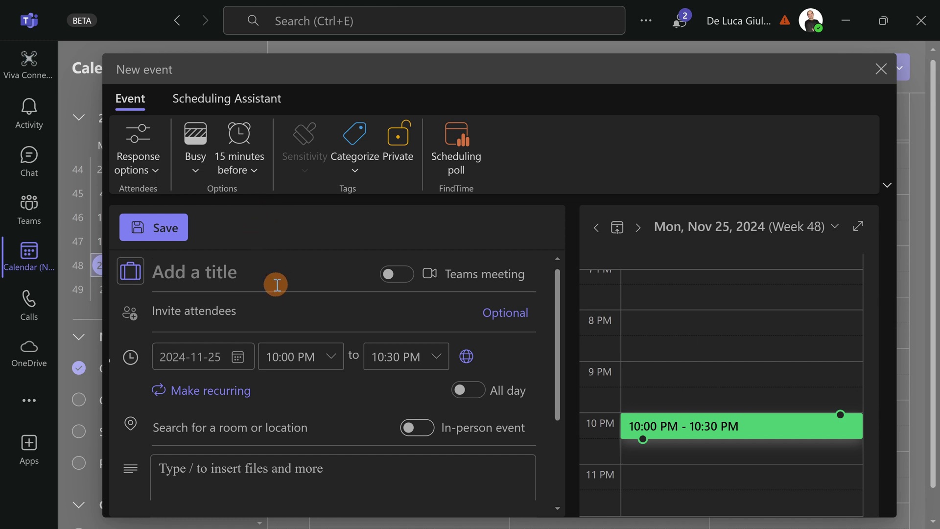
left_click(390, 275)
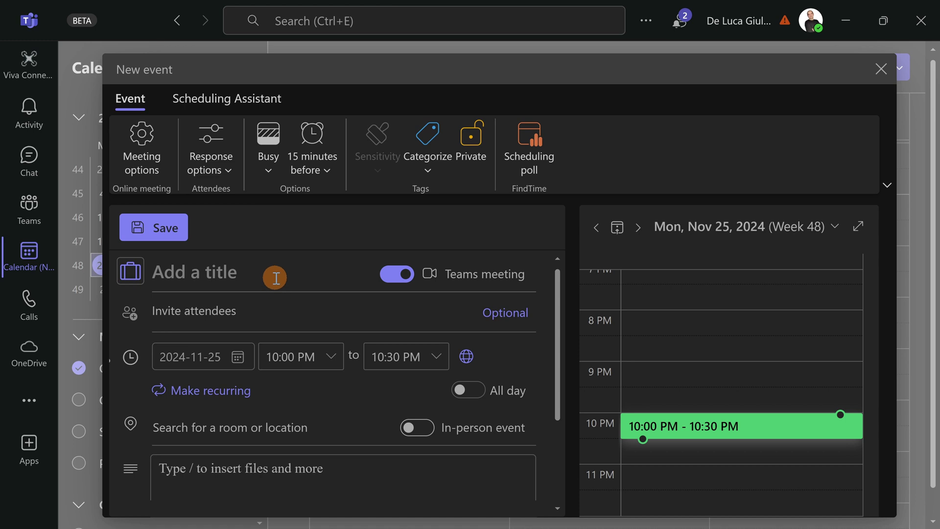
left_click(275, 278)
type("Marke")
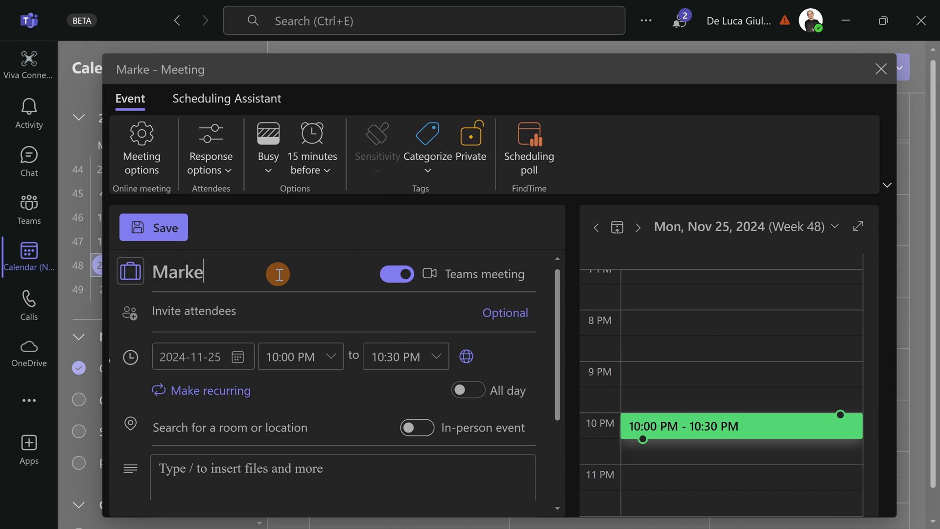
type("ting Ca")
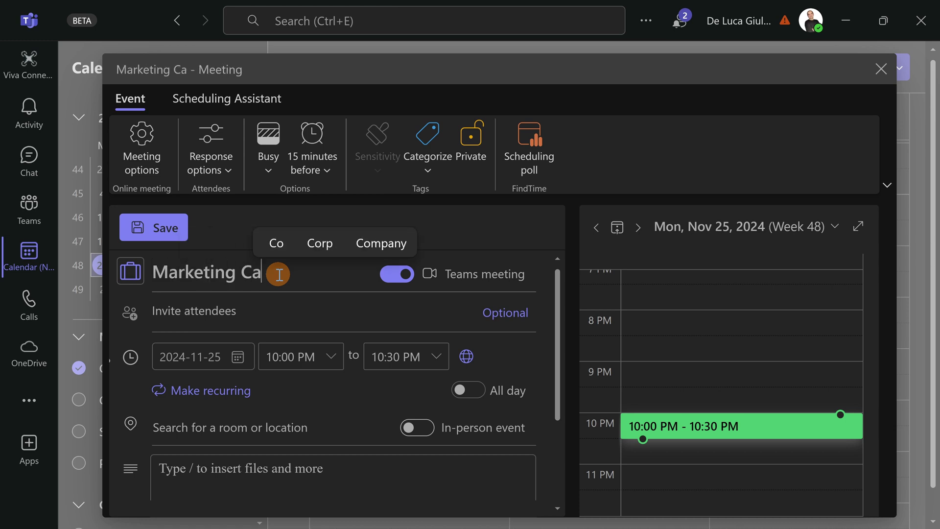
type("mpaign Brainstorm")
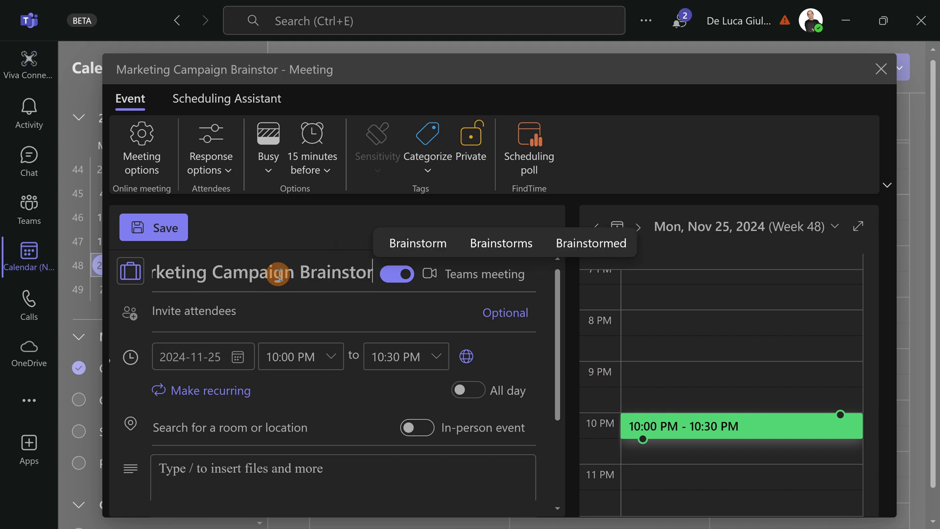
- Invite two required attendees to the meeting, choosing each from the suggested contacts
left_click(294, 316)
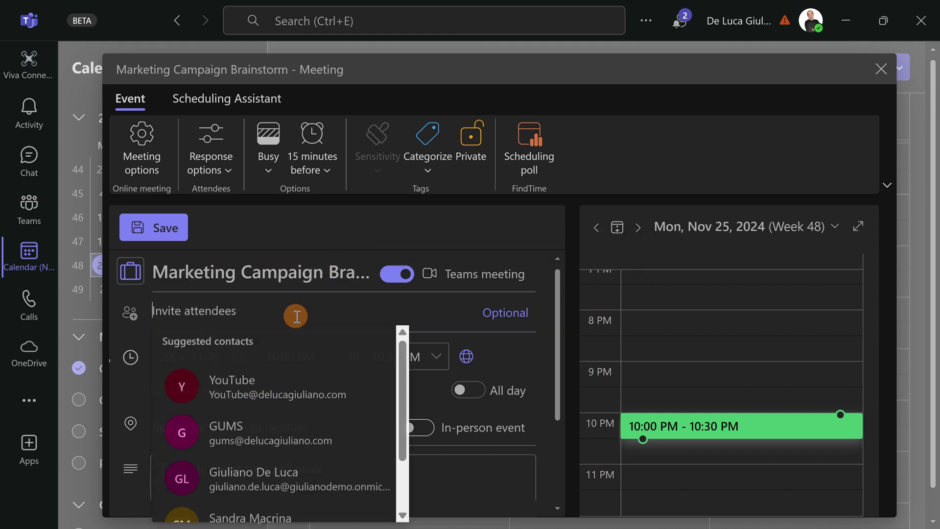
type("af")
key("BackSpace")
type("de")
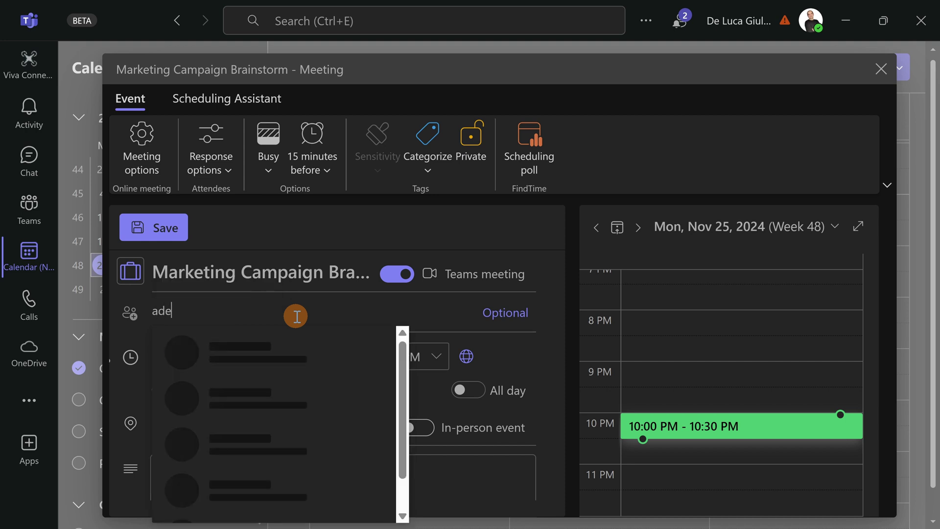
left_click(244, 399)
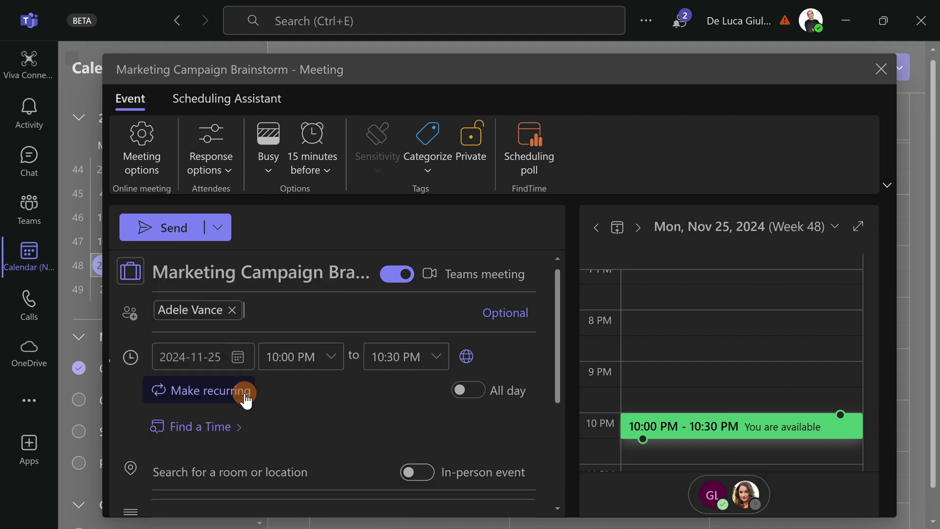
type("san")
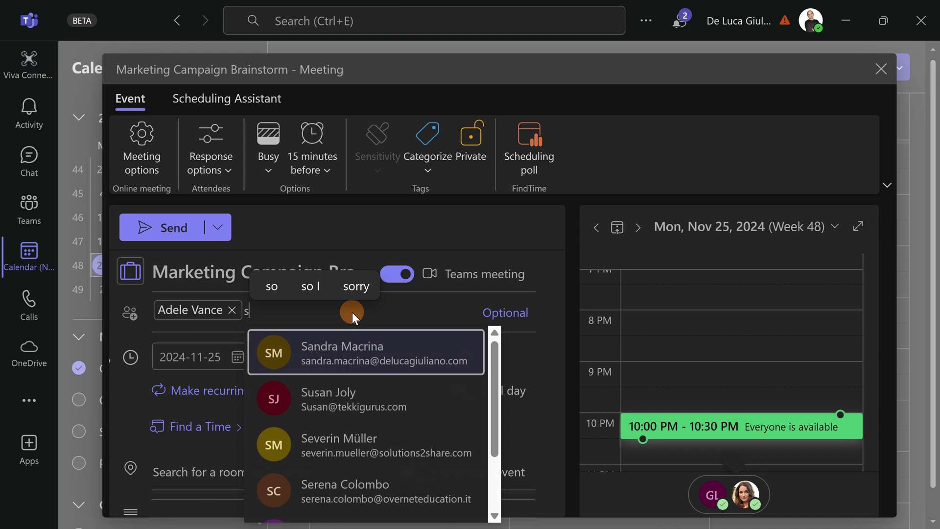
left_click(333, 365)
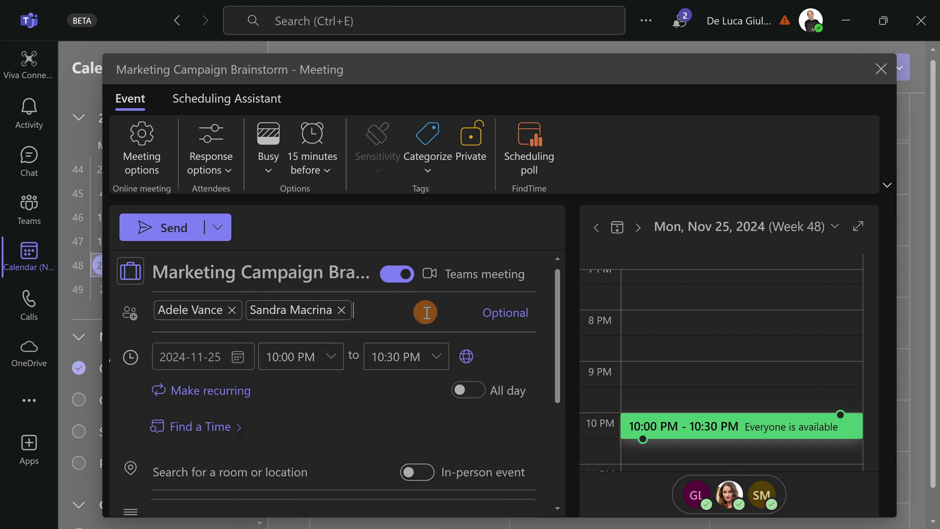
- Reschedule the meeting to 2024-11-26, 12:00 AM to 12:30 AM, in the Scheduling Assistant and return to the event details
scroll(431, 308, "down", 2)
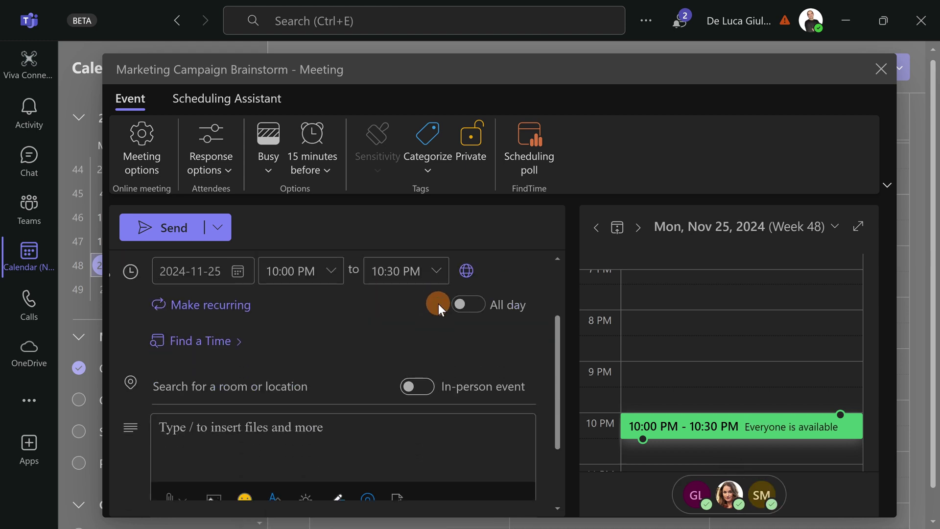
left_click(209, 98)
scroll(485, 384, "down", 2)
scroll(486, 384, "down", 1)
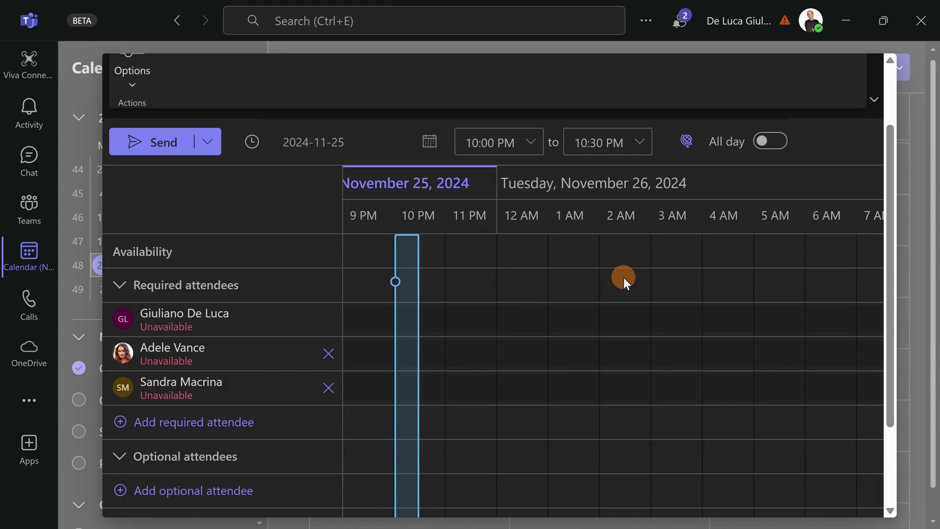
left_click(515, 264)
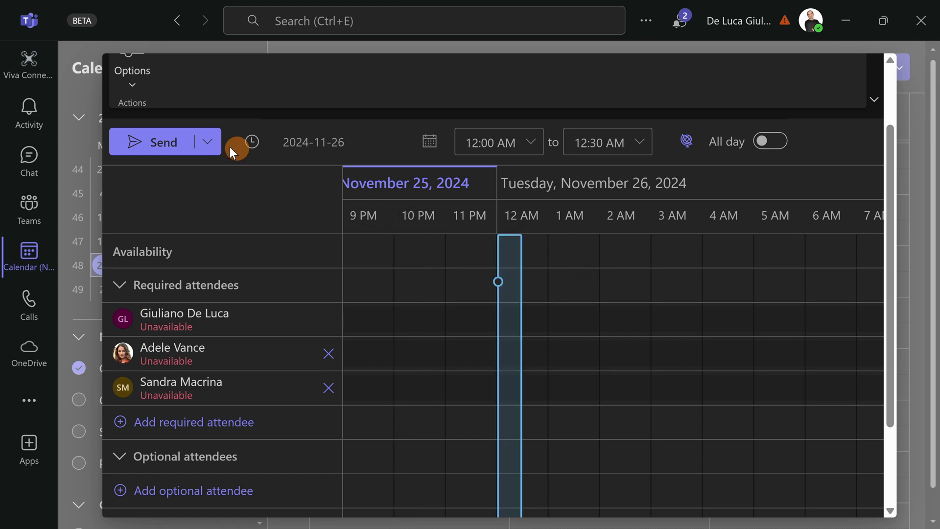
scroll(243, 147, "up", 4)
left_click(142, 96)
- Add an agenda to the meeting and look through its Agenda, Meeting notes and Follow-up tasks sections
scroll(325, 428, "down", 2)
left_click(324, 428)
scroll(325, 427, "down", 1)
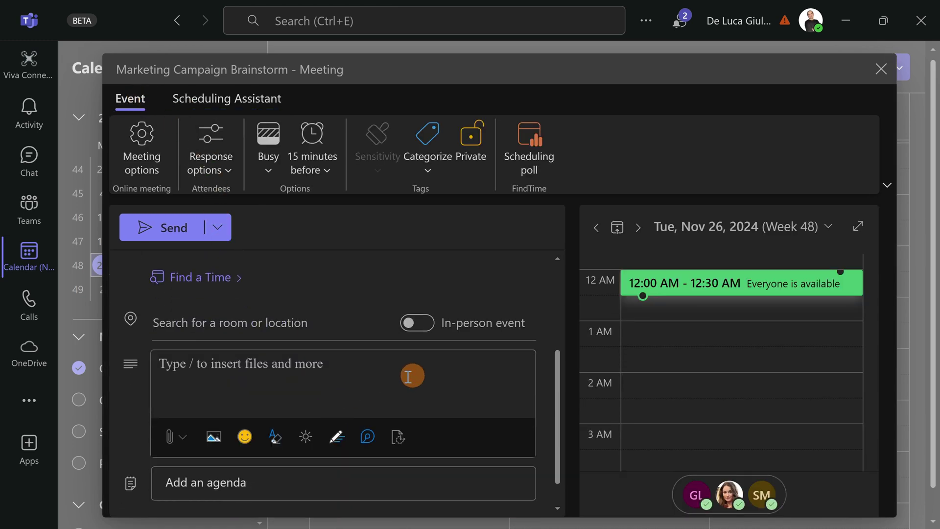
left_click(244, 487)
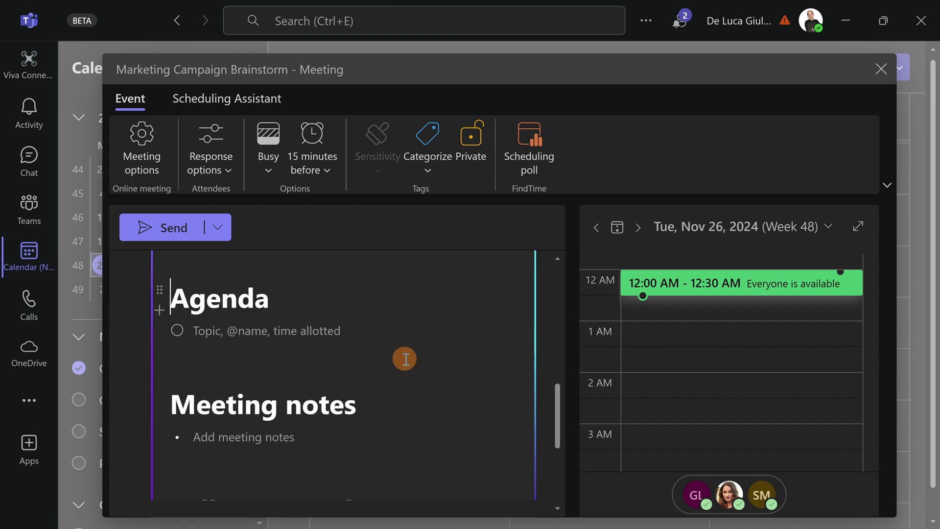
scroll(373, 345, "down", 2)
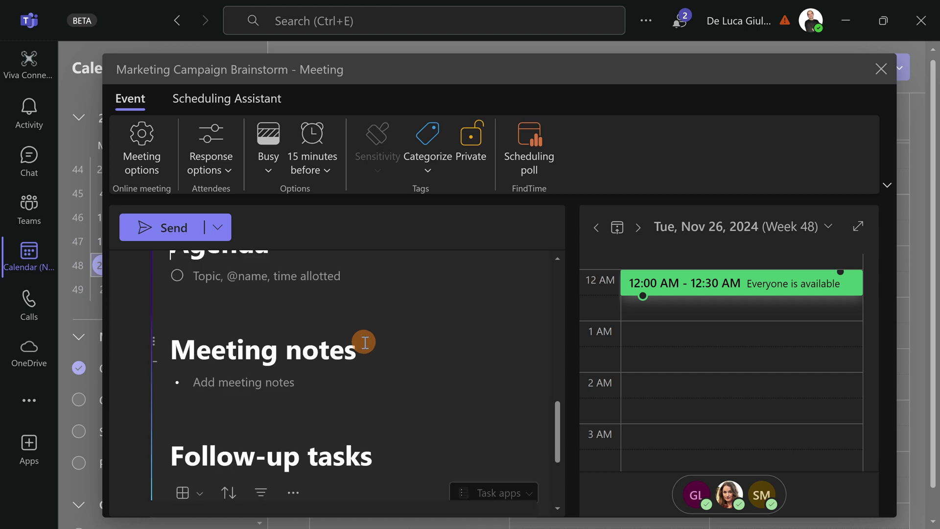
scroll(325, 366, "down", 2)
scroll(328, 368, "up", 4)
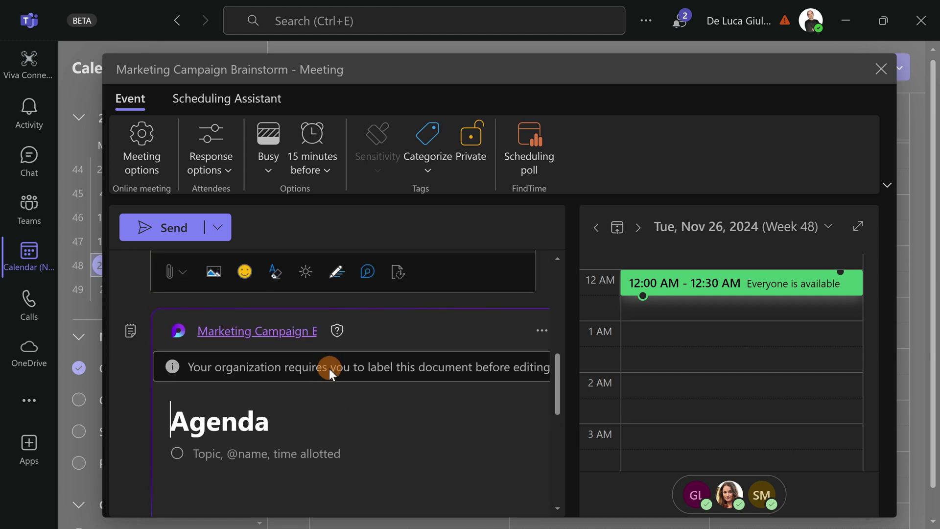
scroll(323, 366, "up", 2)
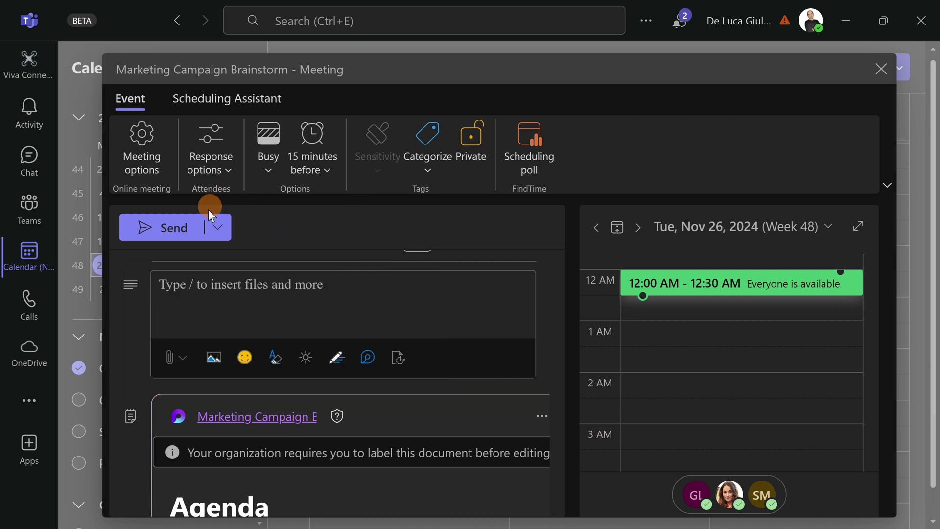
- Check the meeting options and the available send choices, and send the meeting invitation
left_click(134, 162)
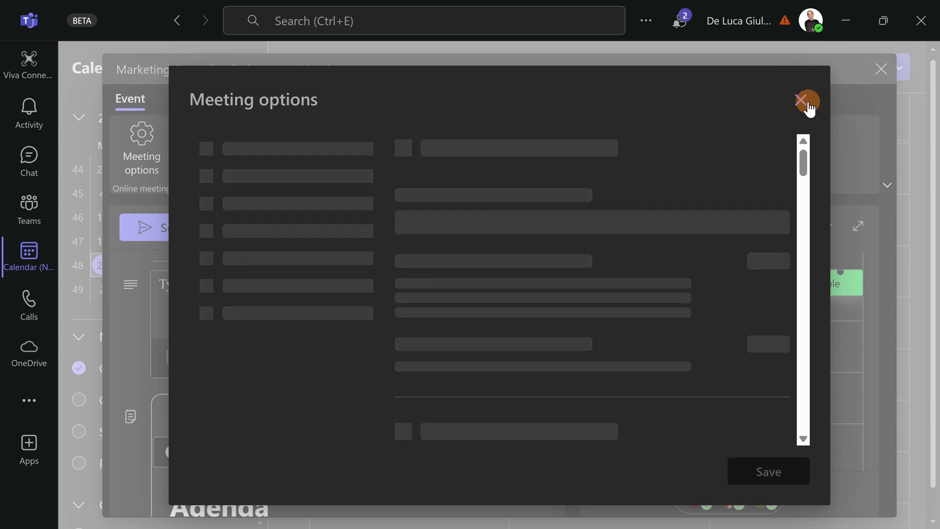
left_click(801, 101)
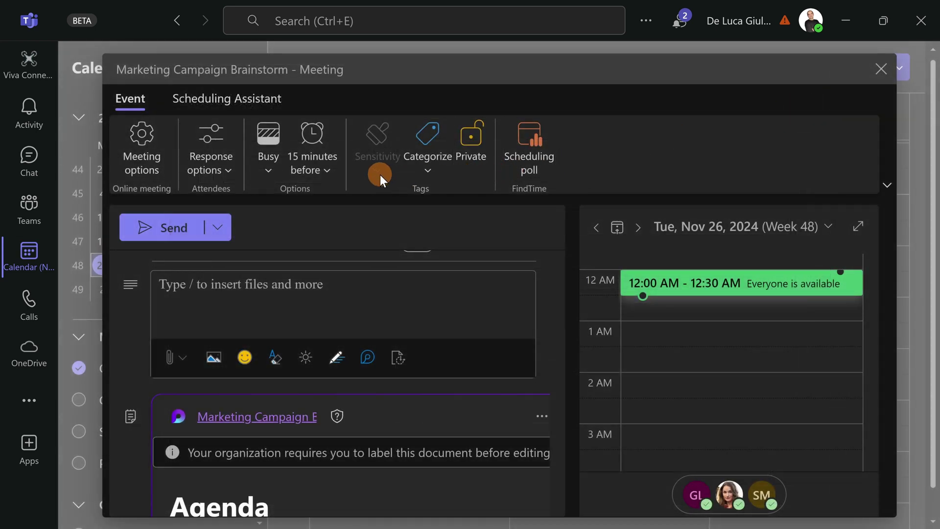
left_click(218, 228)
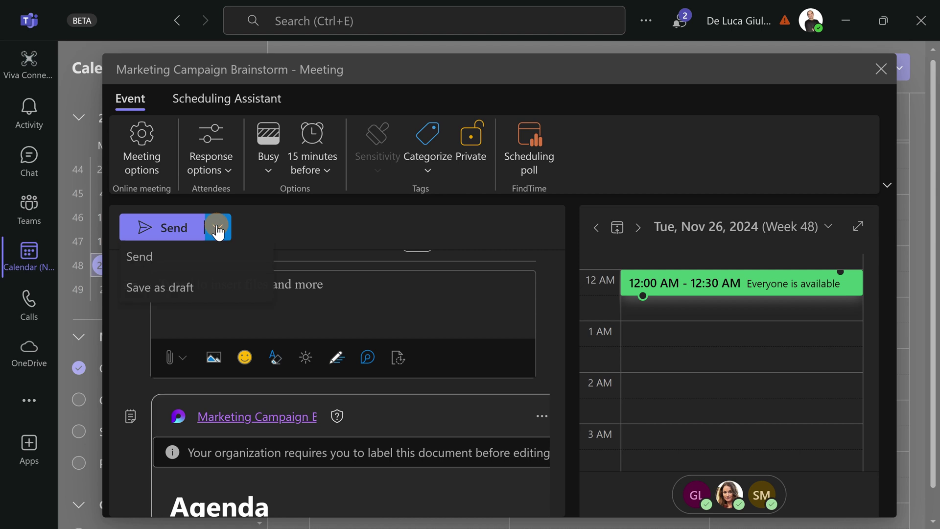
left_click(272, 225)
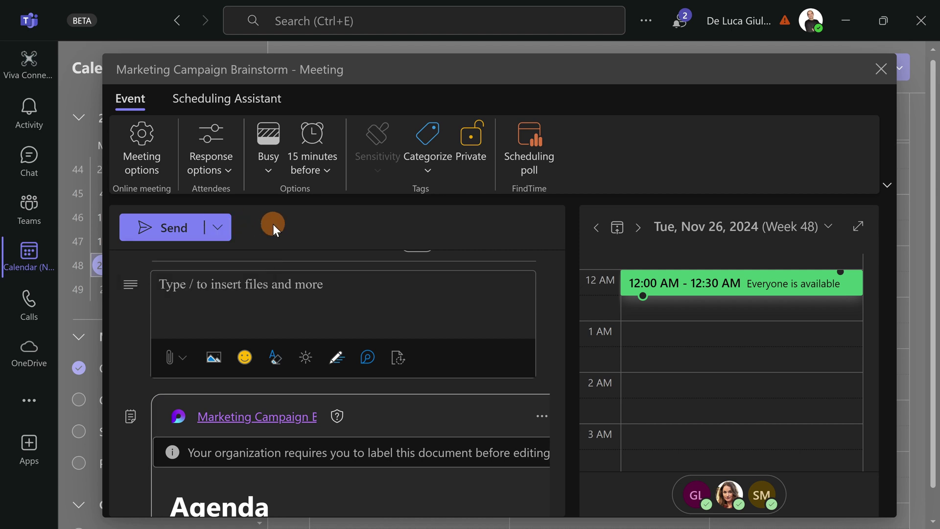
left_click(172, 239)
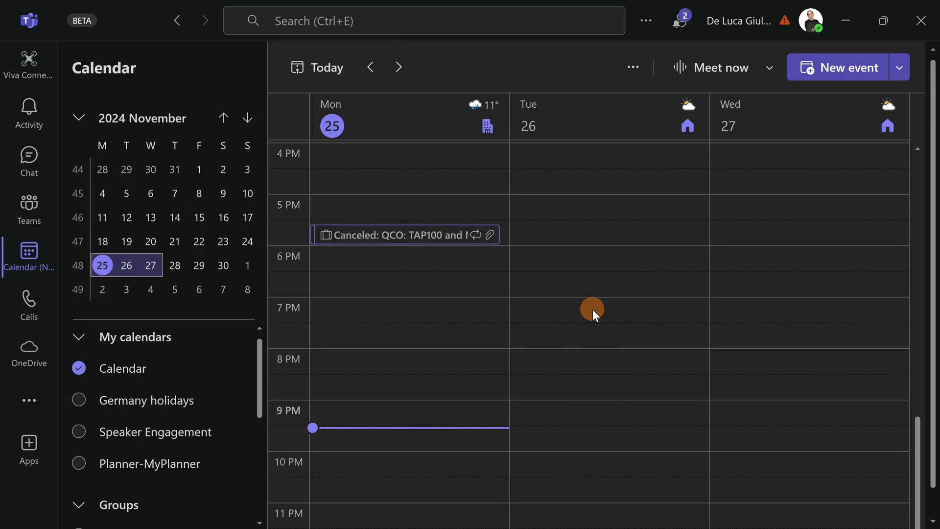
- Open the full details of Tuesday's Loop recurring meetings event, review them, and close the event window
scroll(587, 307, "up", 10)
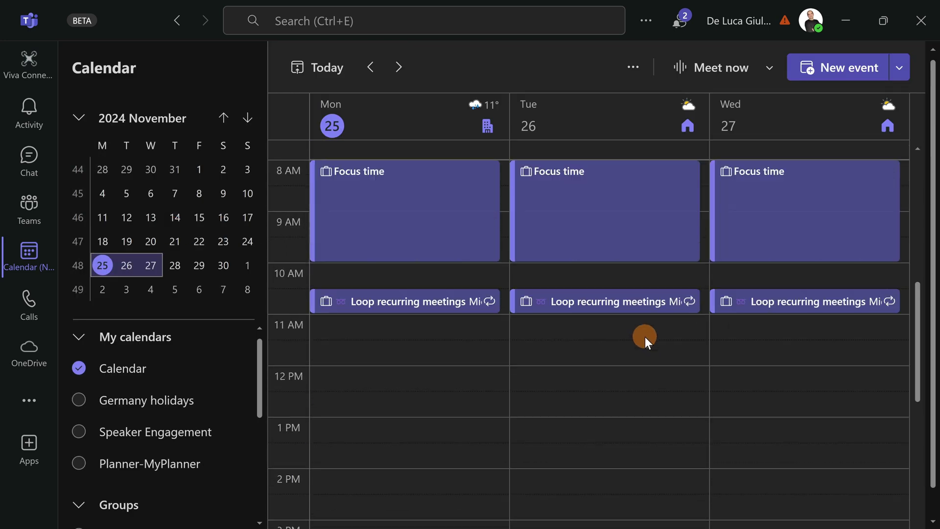
scroll(647, 339, "down", 5)
scroll(646, 339, "up", 2)
double_click(609, 301)
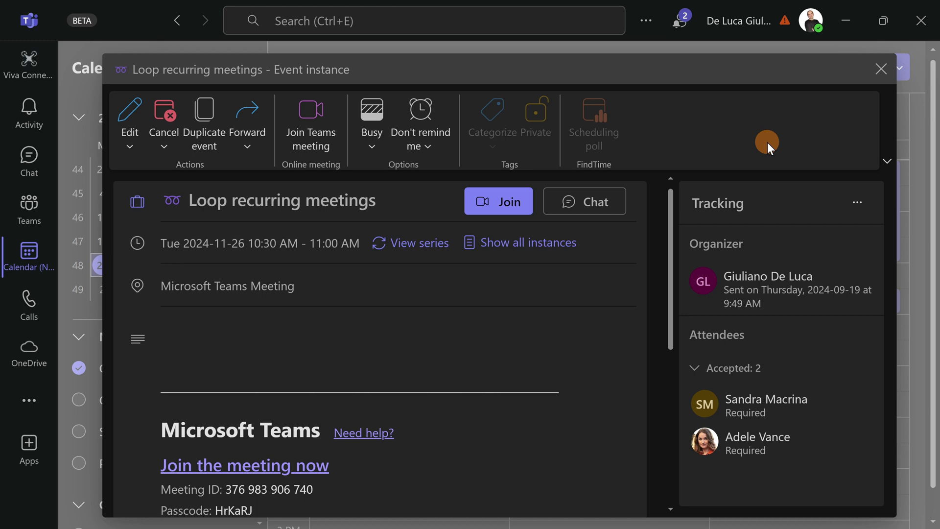
left_click(881, 69)
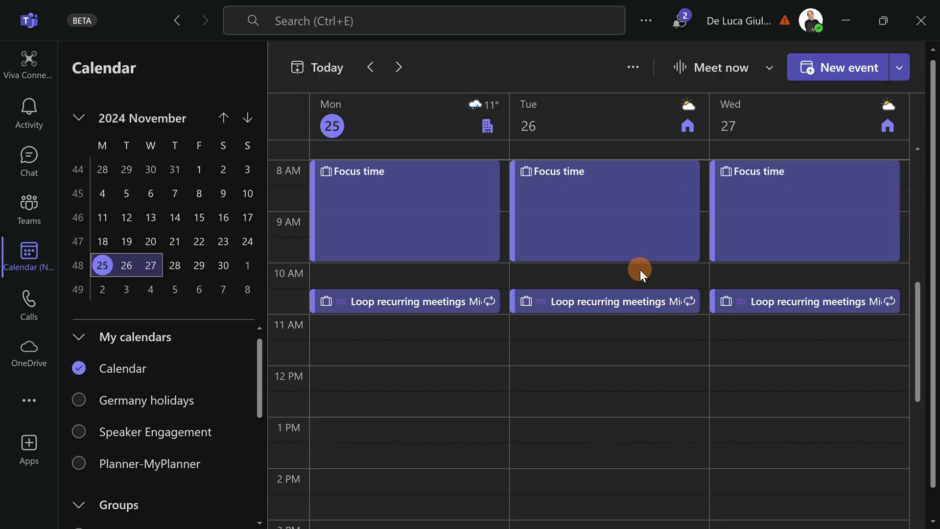
- View the participants' chat of Tuesday's Loop recurring meetings event and return to the calendar
left_click(624, 299)
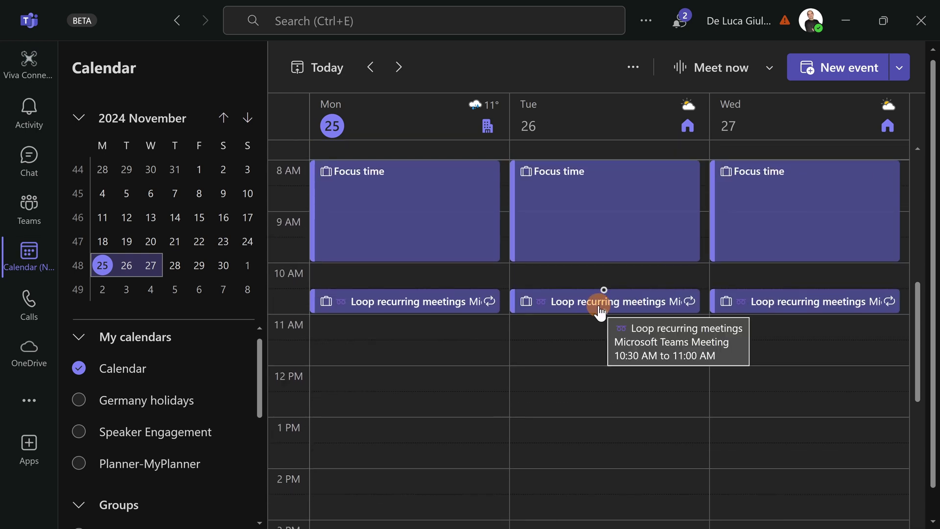
right_click(599, 311)
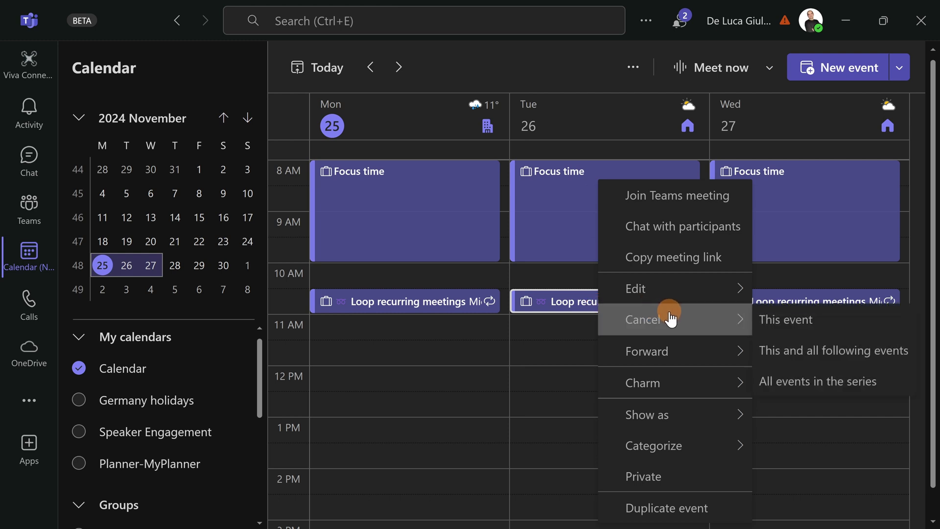
left_click(680, 230)
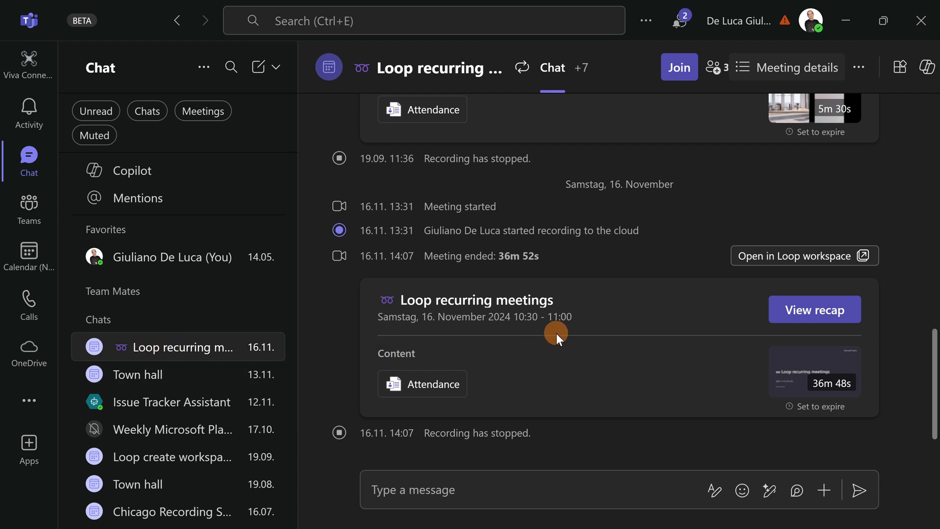
left_click(31, 257)
- Review the available actions, summary card and series editing choices of Tuesday's Loop recurring meetings event
scroll(651, 265, "up", 10)
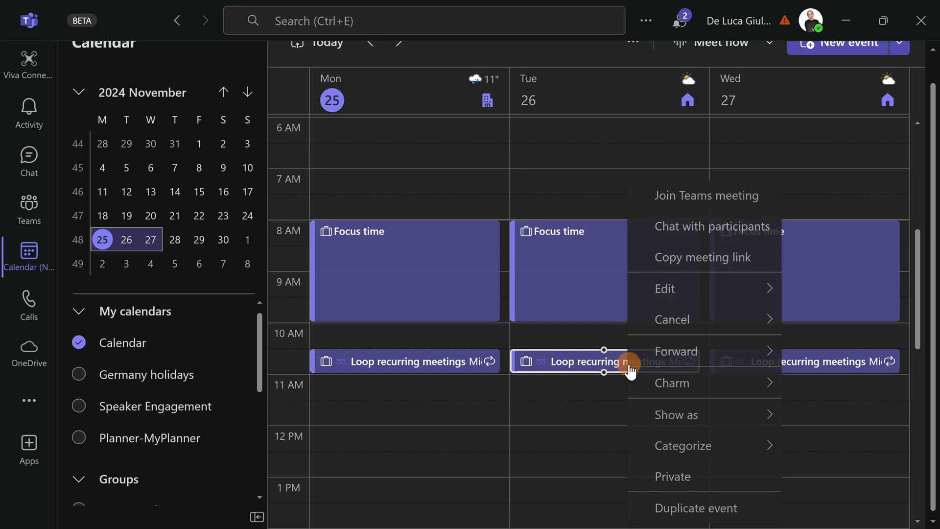
right_click(630, 367)
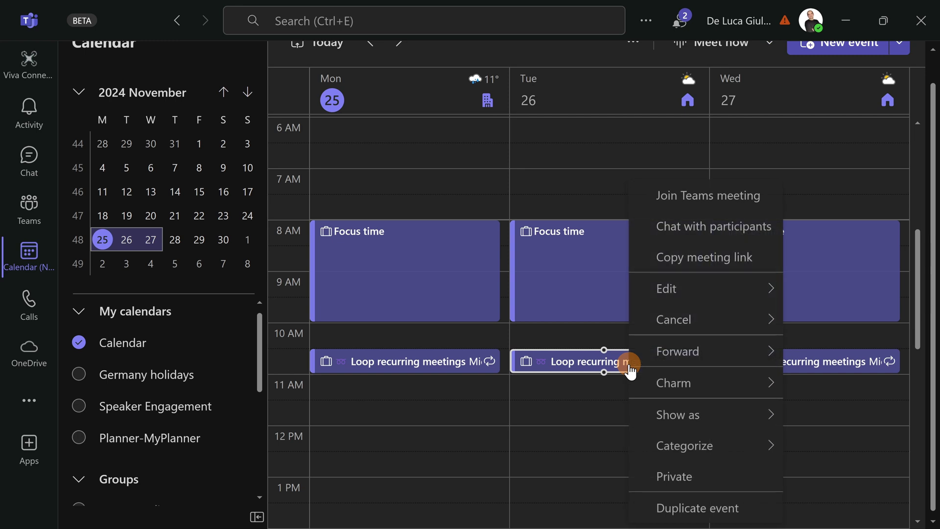
right_click(578, 368)
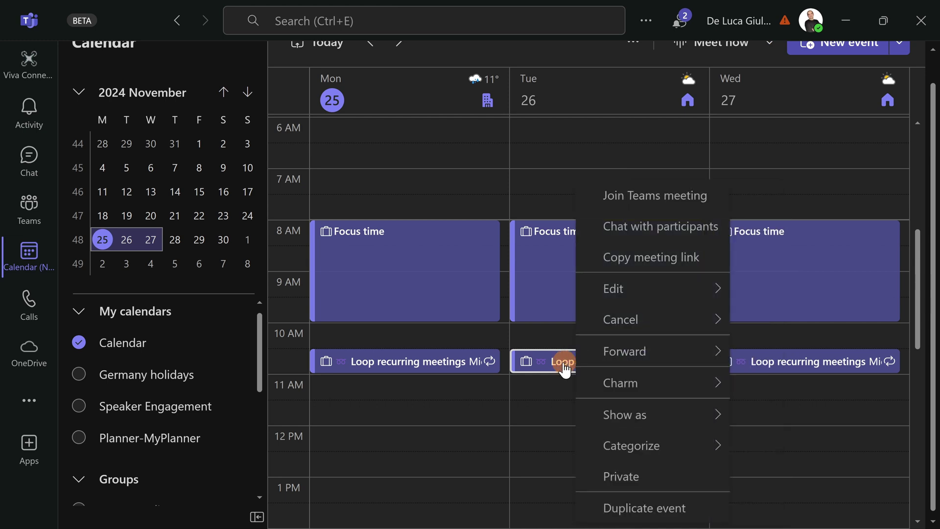
left_click(563, 371)
left_click(563, 370)
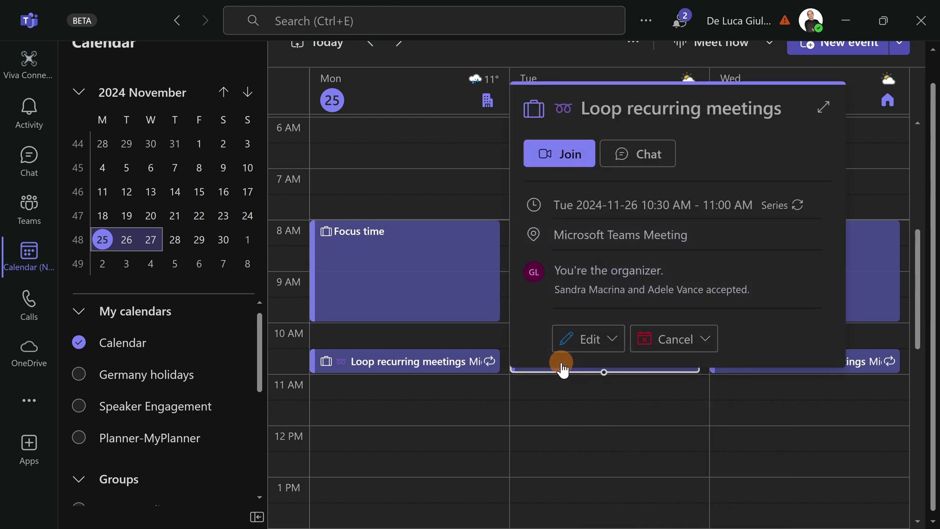
left_click(612, 343)
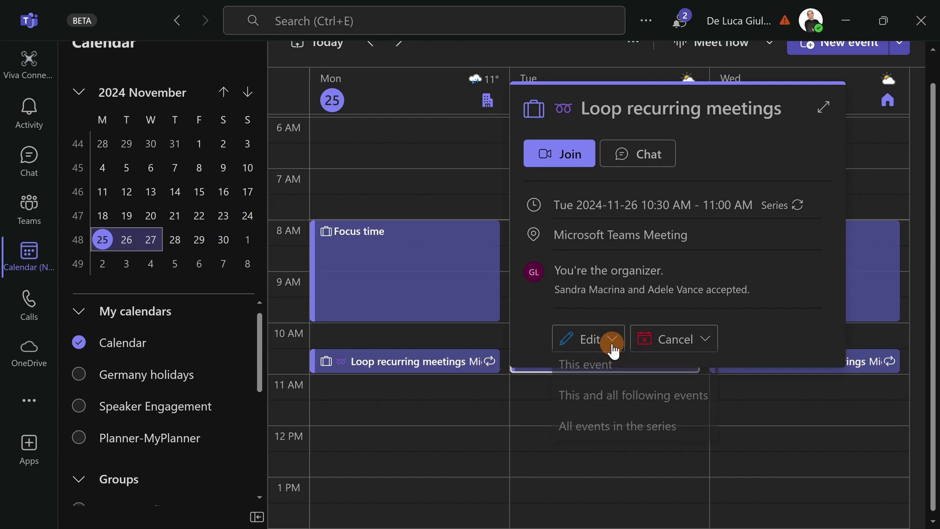
left_click(522, 378)
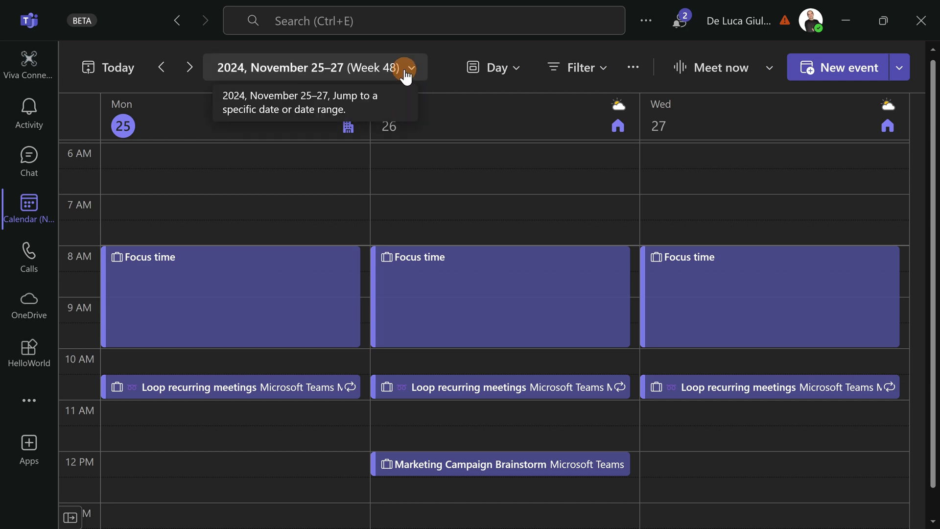
- Switch the calendar to the Work week view and hide the side pane with the month overview and calendar list
left_click(510, 67)
left_click(518, 103)
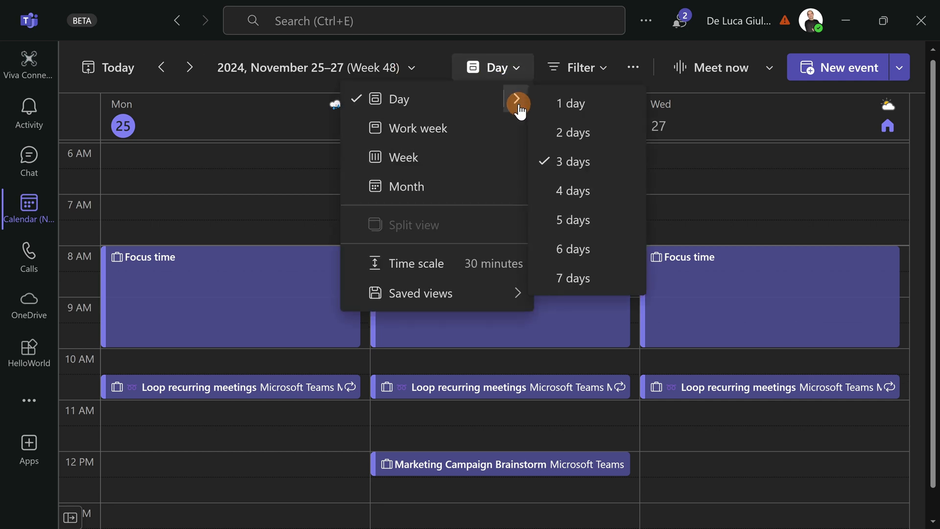
left_click(442, 137)
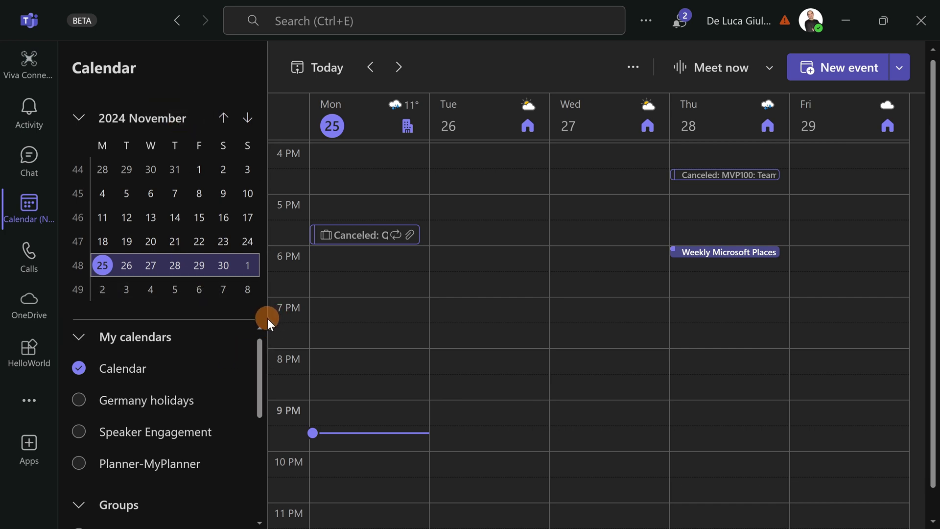
left_click_drag(269, 318, 96, 334)
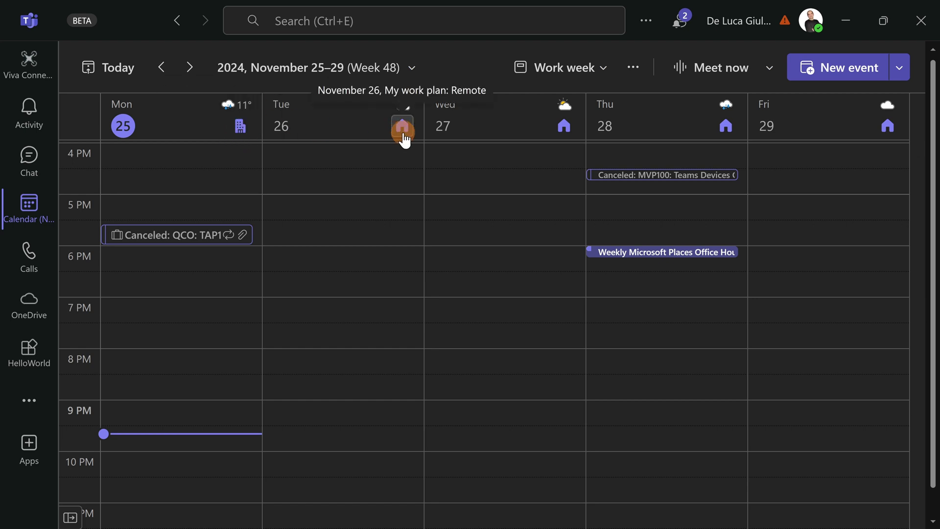
- Change the work plan location for Wednesday, November 27 to Office
left_click(565, 129)
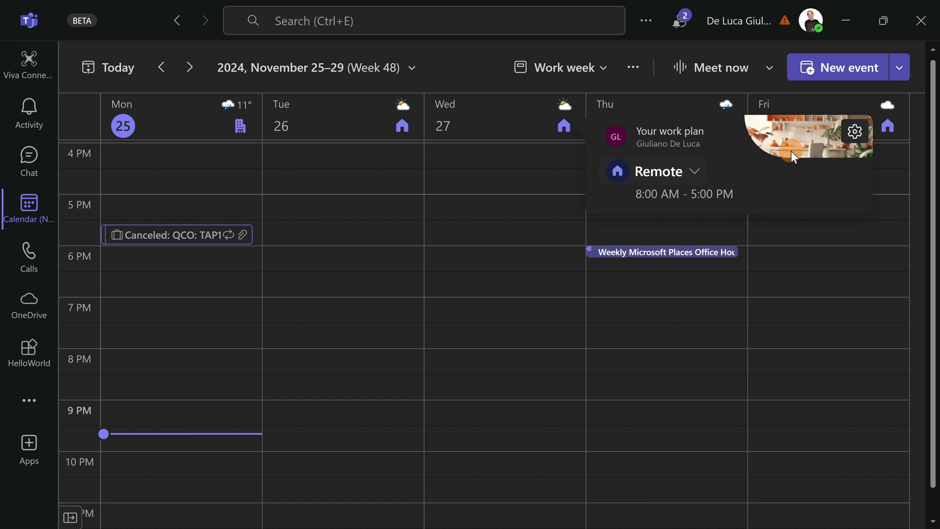
left_click(698, 178)
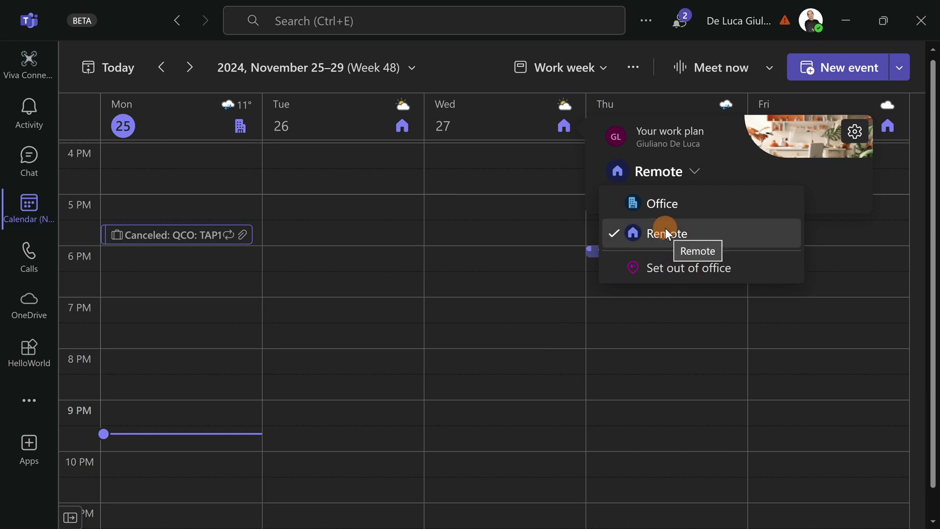
left_click(659, 204)
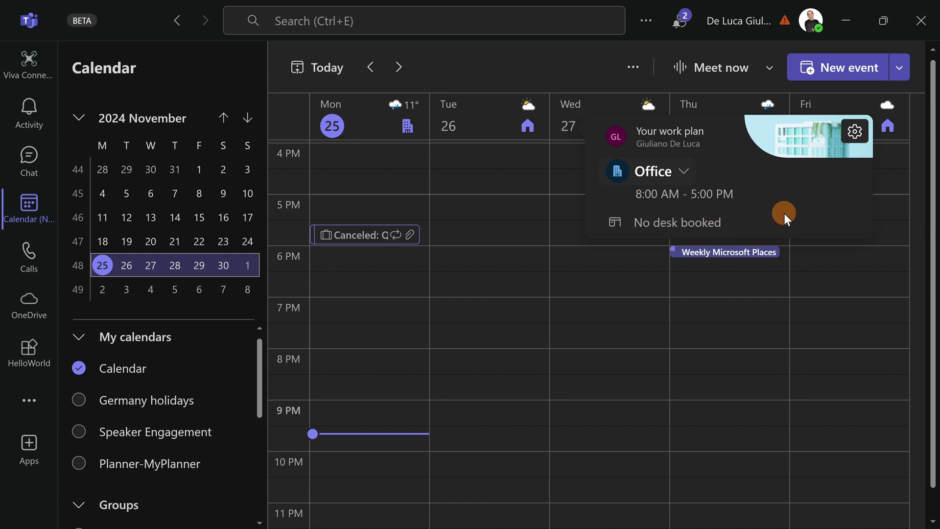
- Review the weekly work hours and location settings for each weekday, and close the calendar settings
left_click(857, 132)
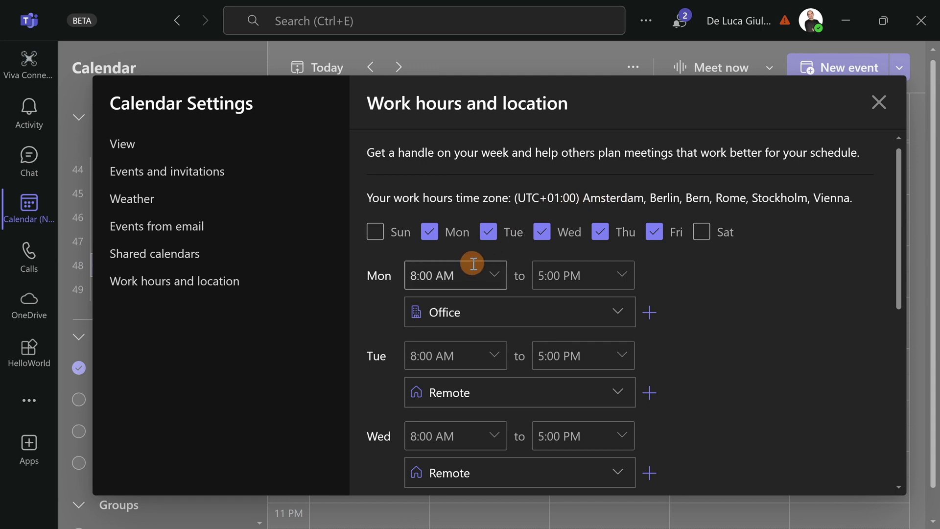
scroll(543, 306, "down", 4)
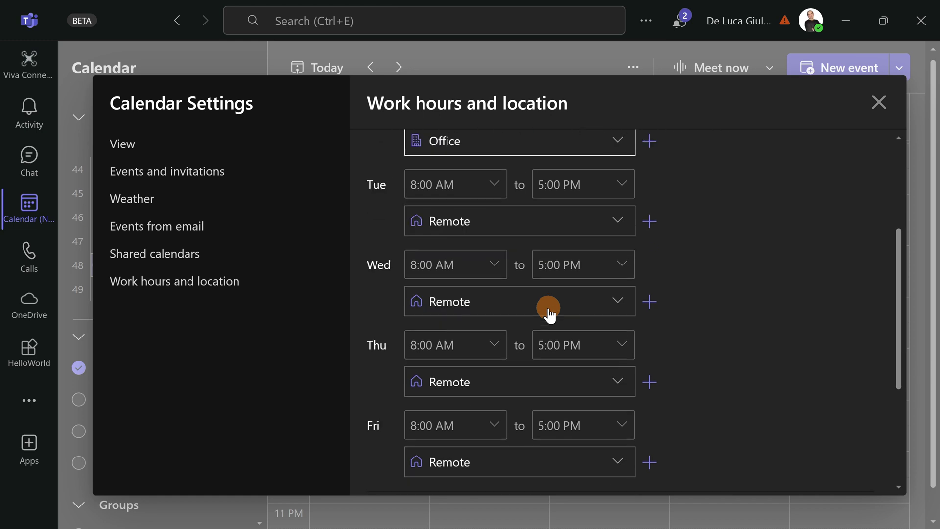
scroll(549, 311, "up", 2)
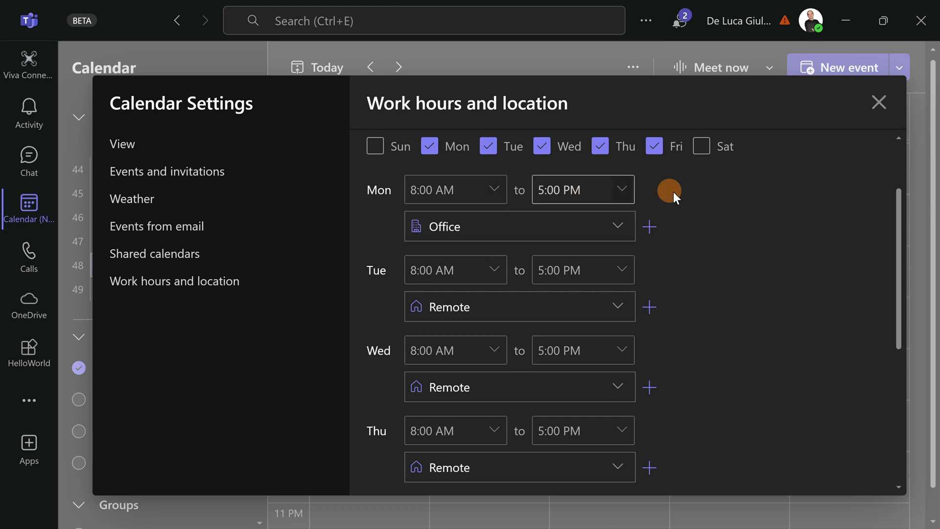
left_click(892, 103)
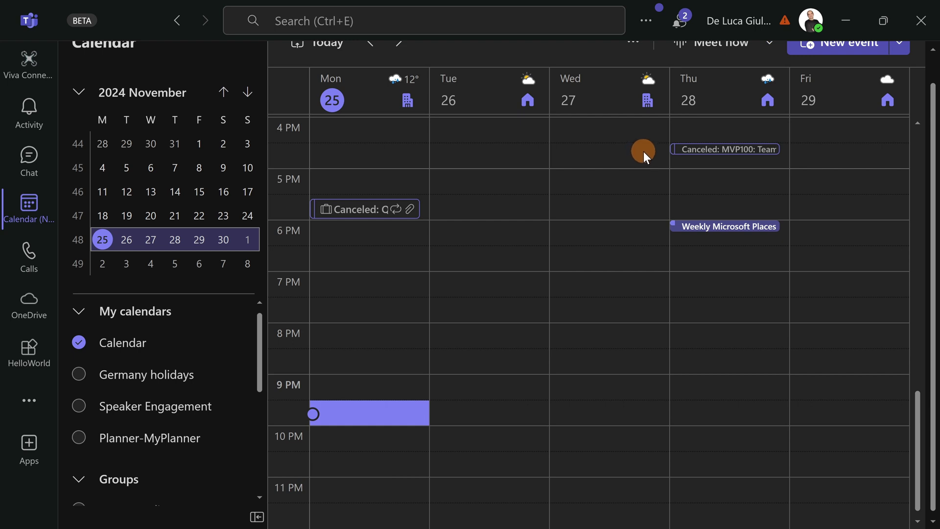
- Turn off the New Calendar to show the classic calendar, and turn the New Calendar back on
left_click(647, 22)
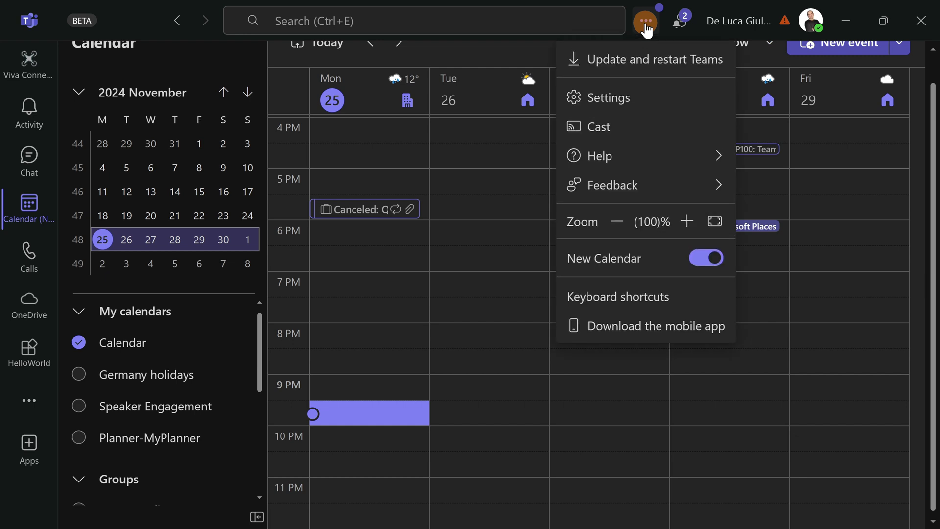
left_click(709, 267)
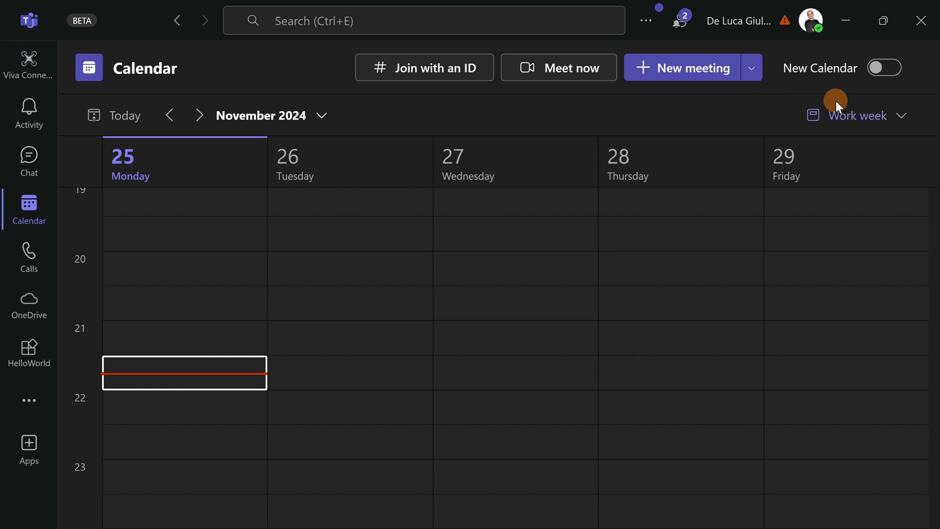
left_click(889, 72)
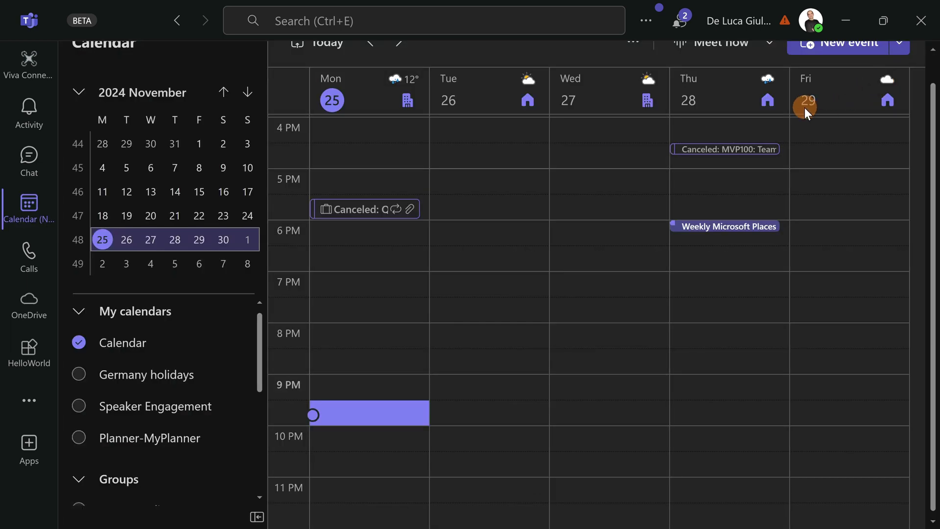